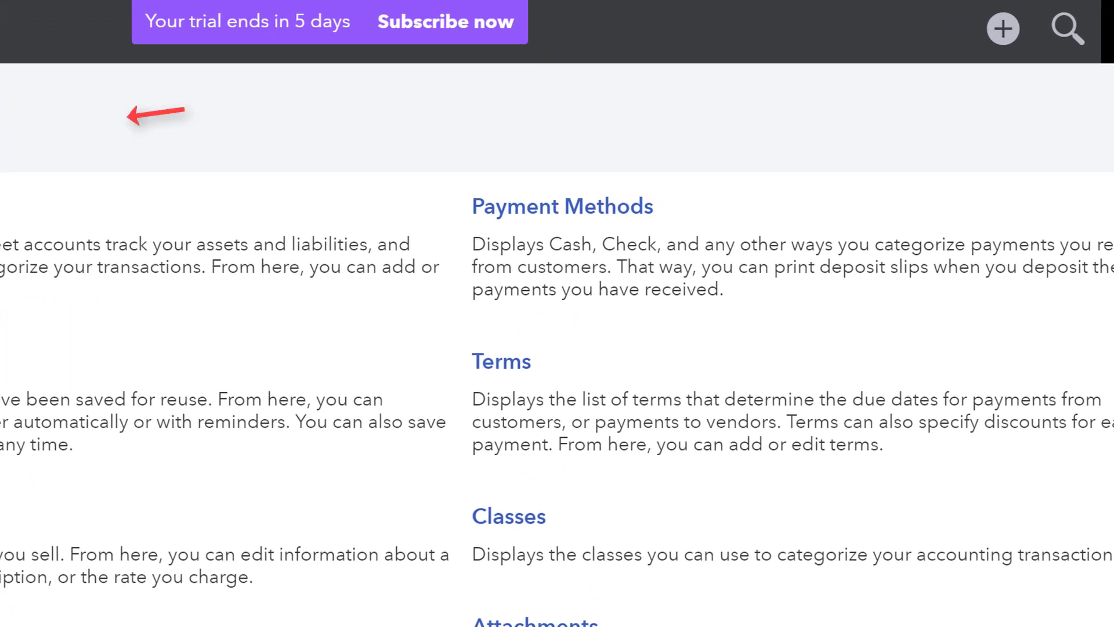
- Filter the Chart of Accounts for 'prepaid' and save 2200 Unearned Revenue/Prepaid Pledge as Other Current Liability
left_click(1105, 29)
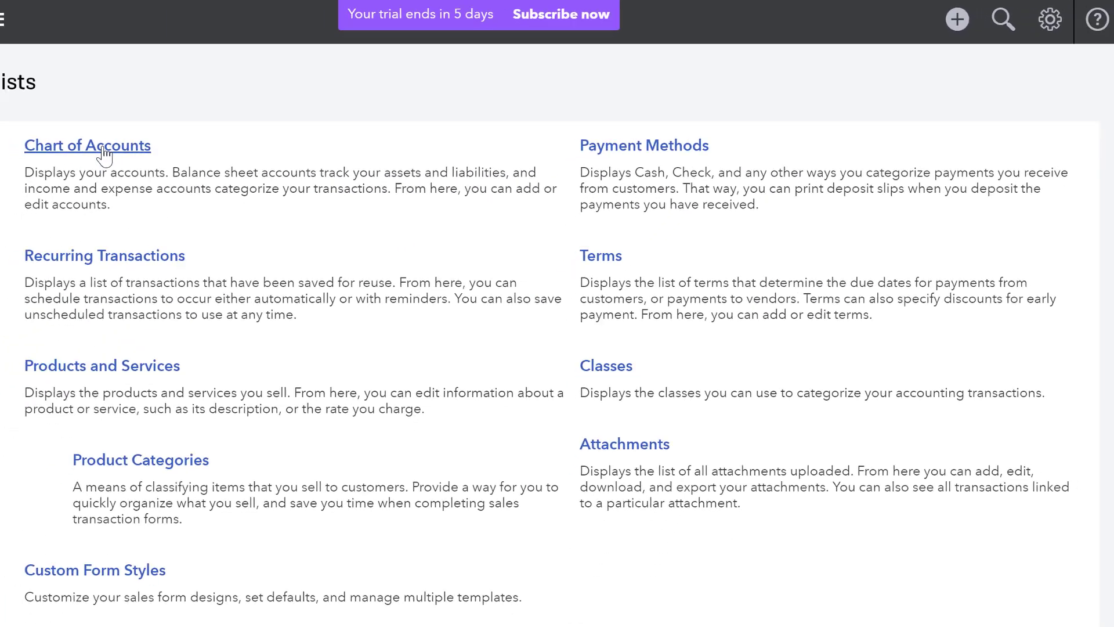
left_click(103, 155)
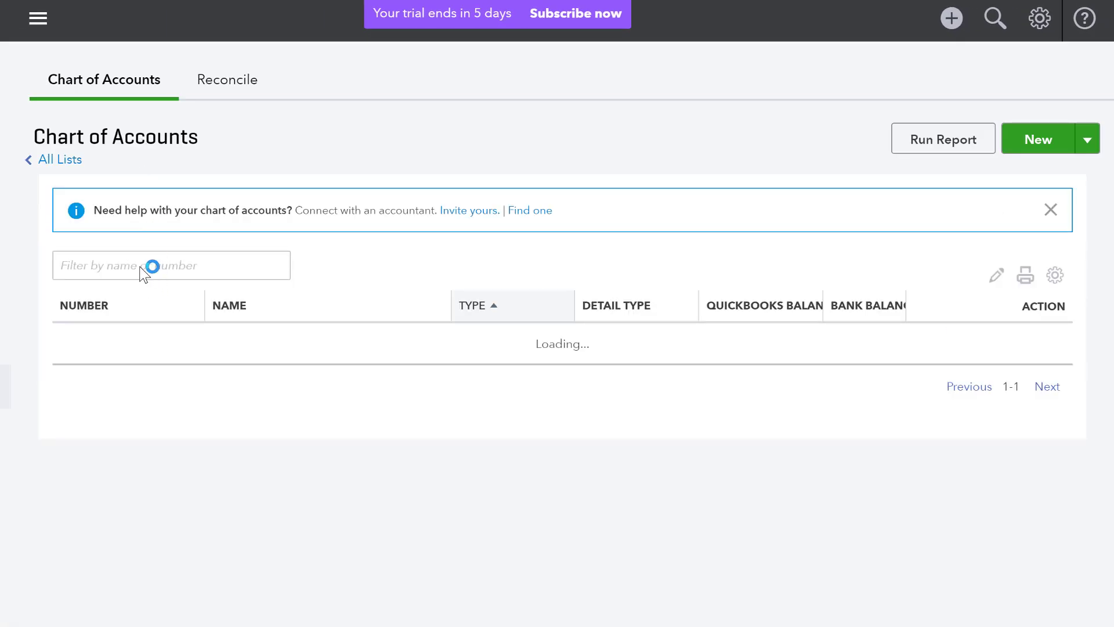
left_click(140, 265)
type("p")
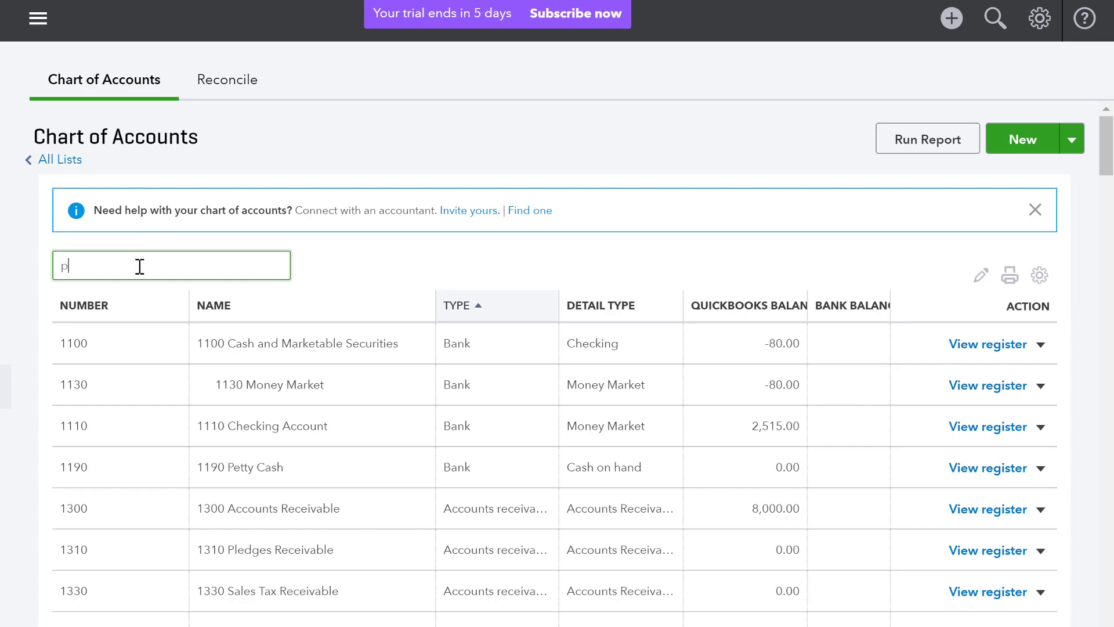
type("repaid")
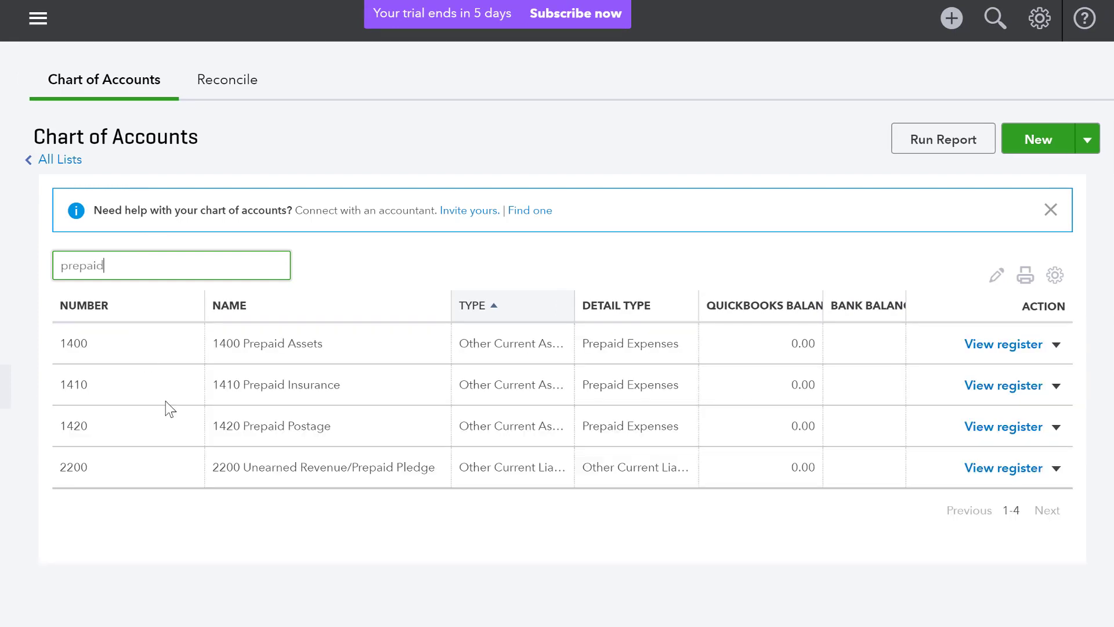
left_click(1056, 468)
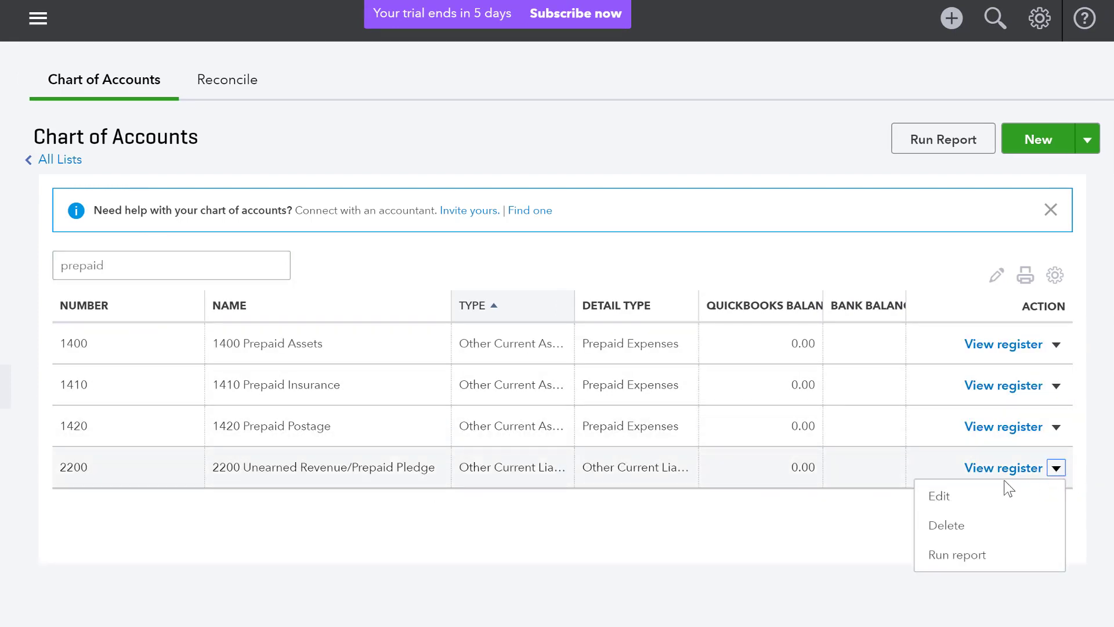
left_click(977, 502)
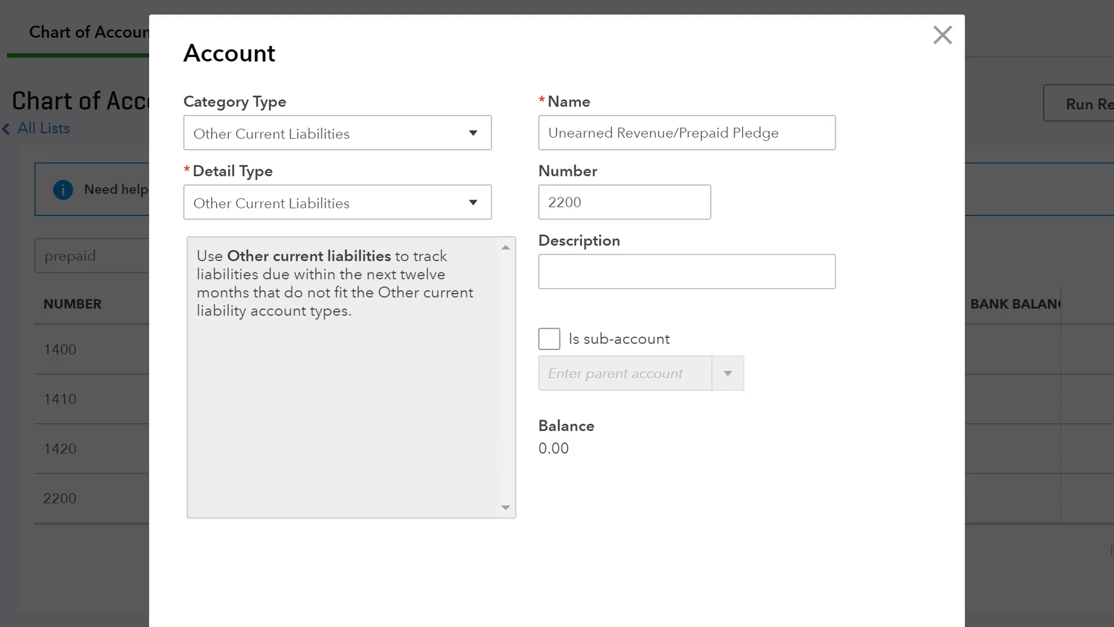
key("Return")
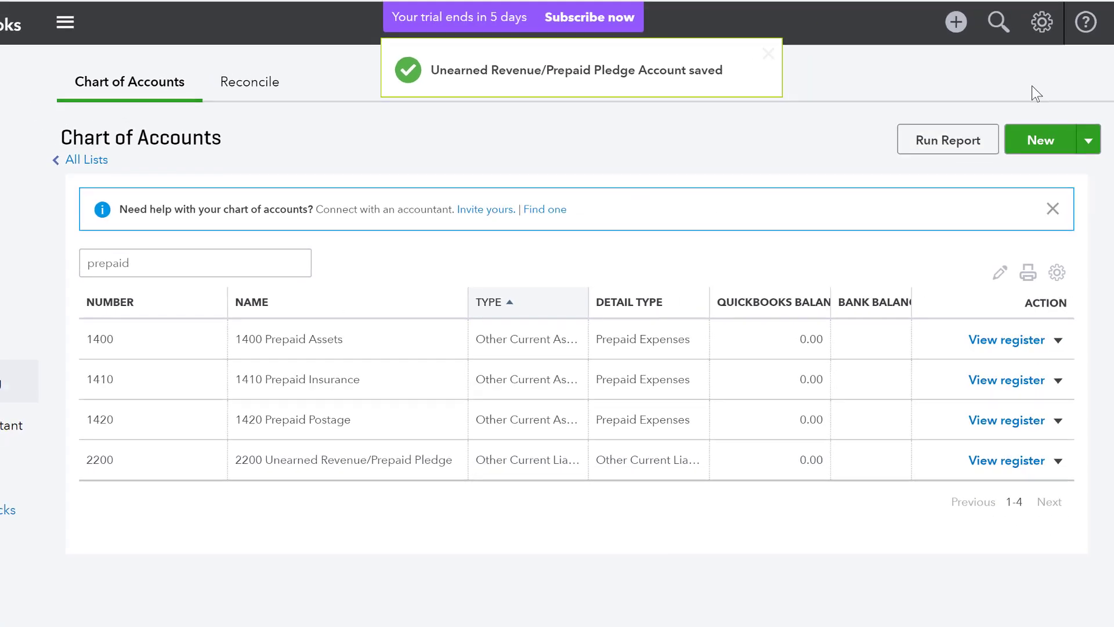
- Search Products and Services for 'prepa' and open the Prepaid Pledge service item's details
left_click(1042, 33)
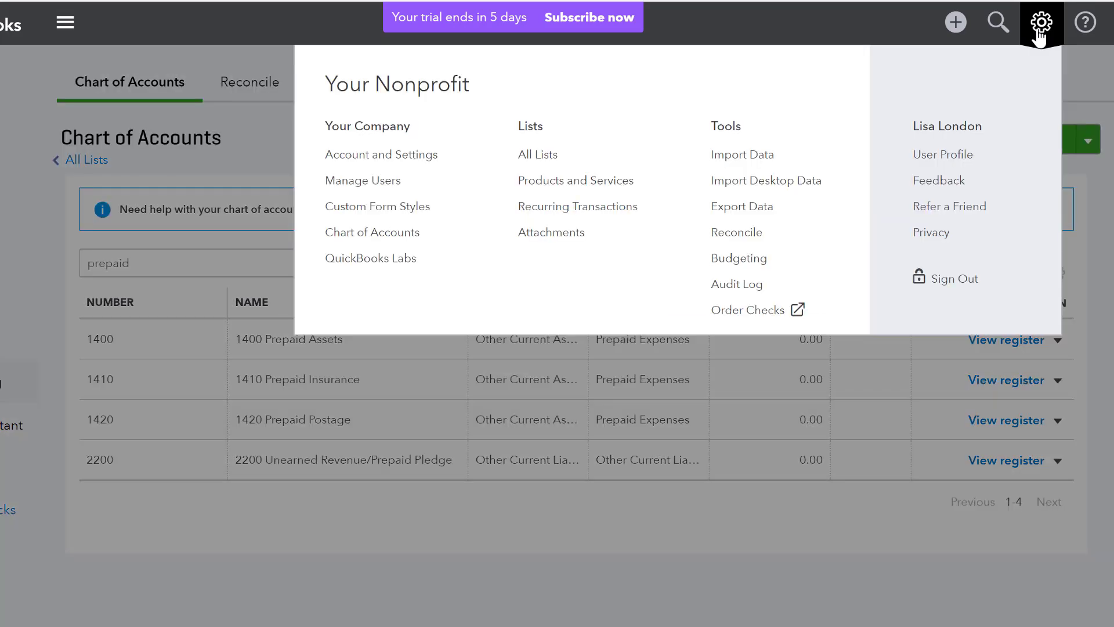
left_click(566, 182)
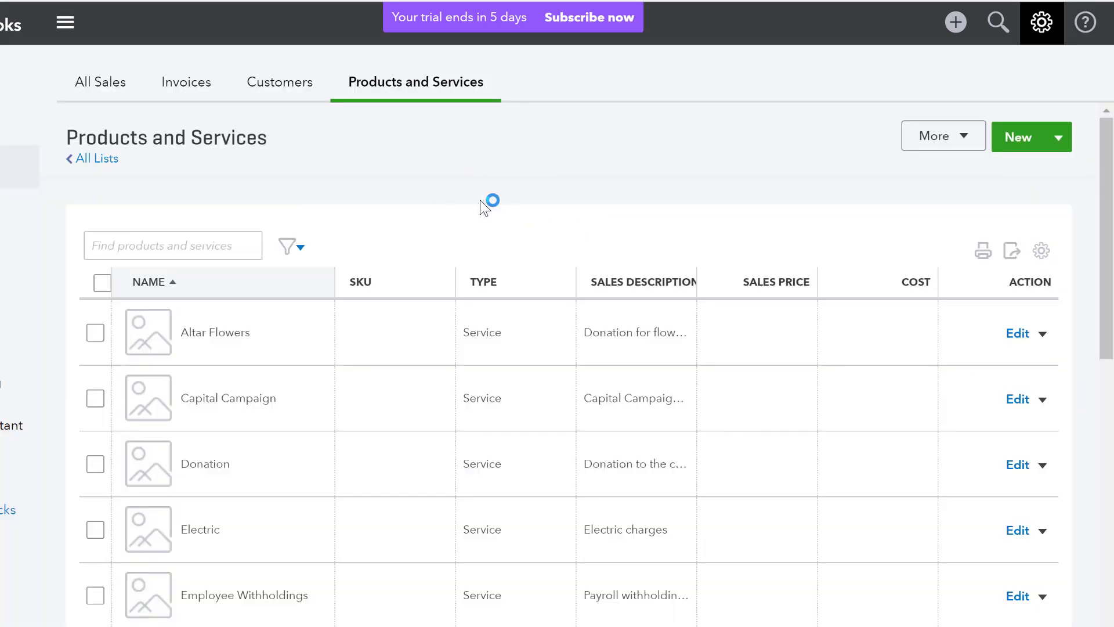
left_click(130, 244)
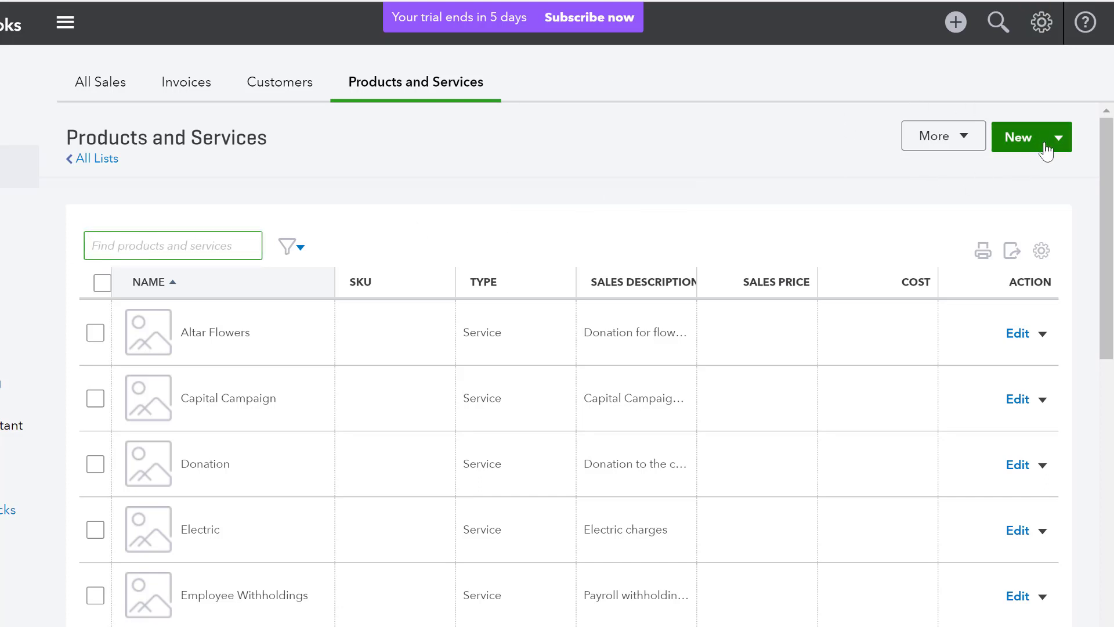
left_click(141, 247)
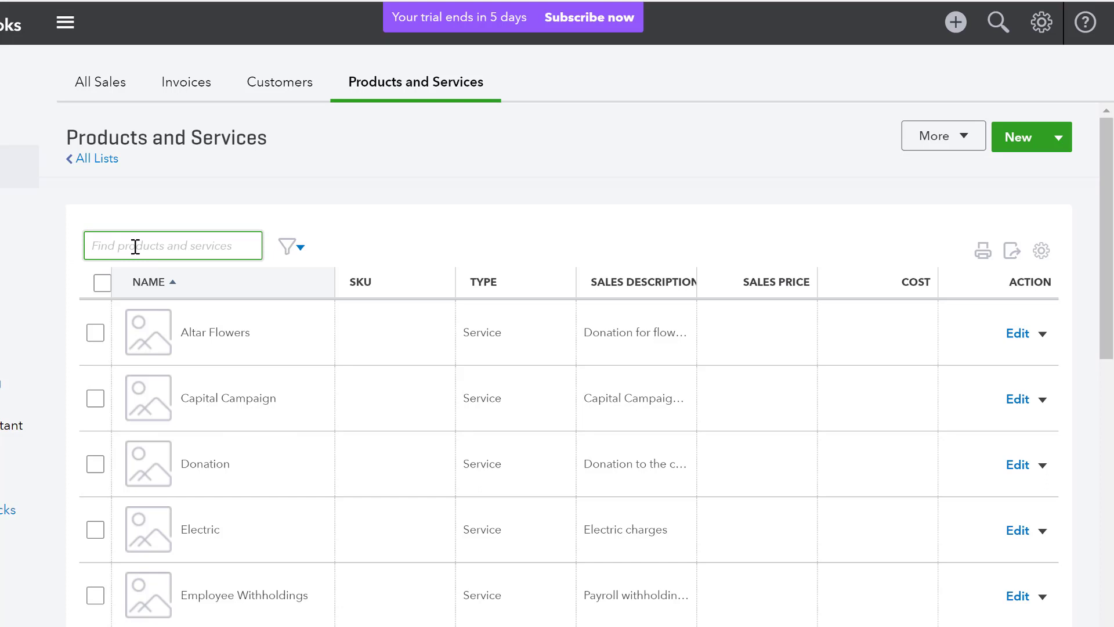
type("prepa")
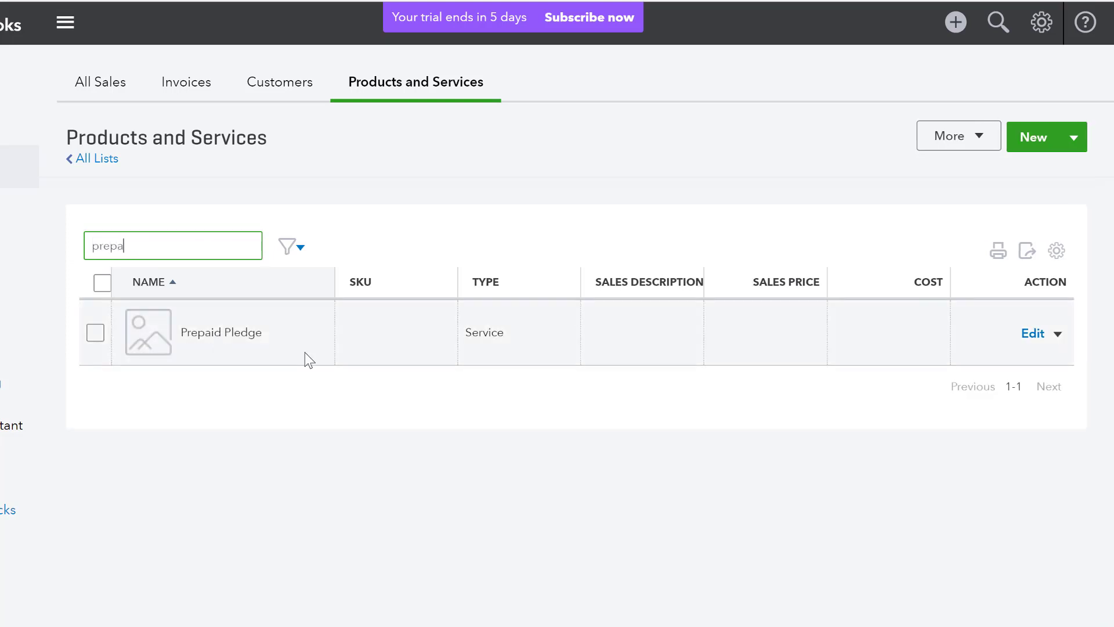
left_click(1032, 335)
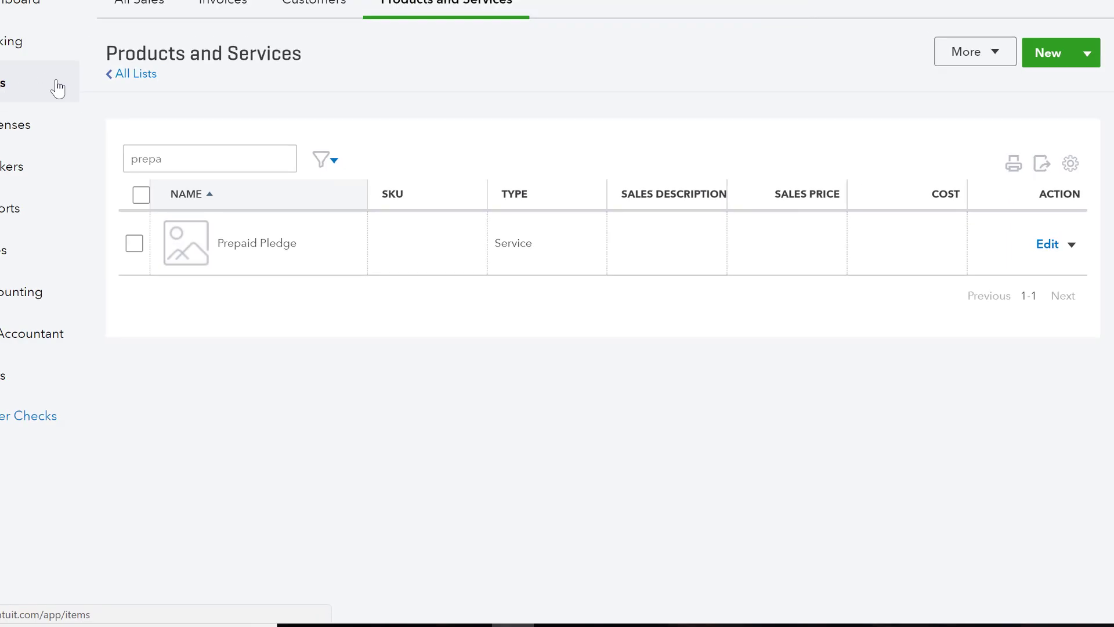
- Open the 12/30/2017 Sales Receipt #1015 for the $10,000.00 Prepaid Pledge from All Sales
left_click(122, 81)
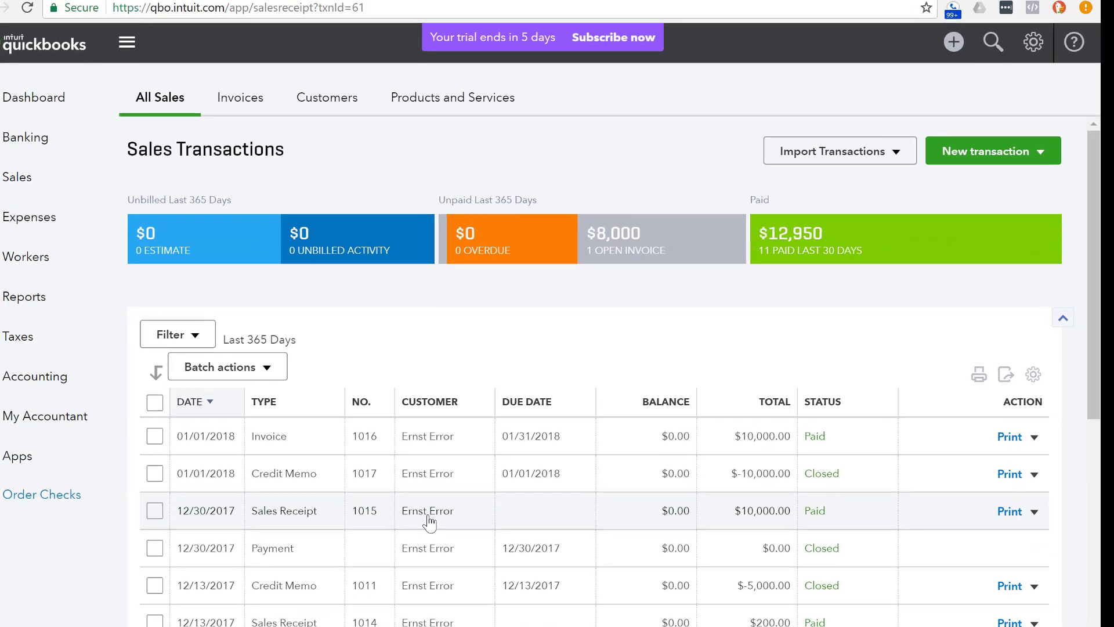
left_click(413, 546)
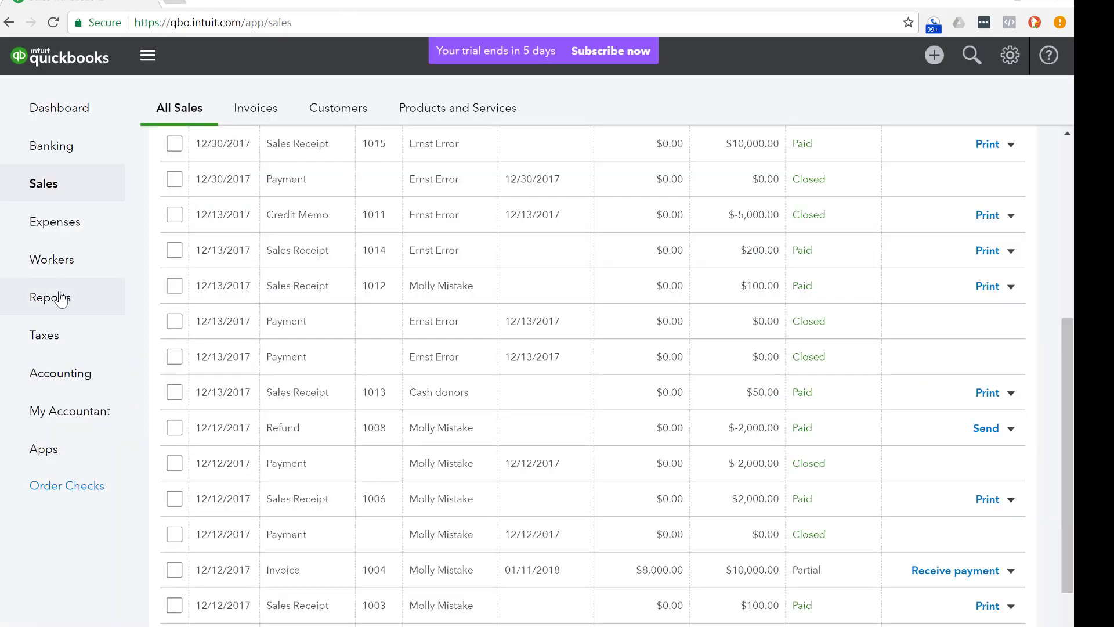
- Run the Sales by Customer Detail report found by searching 'sales', then go back to Reports
left_click(58, 286)
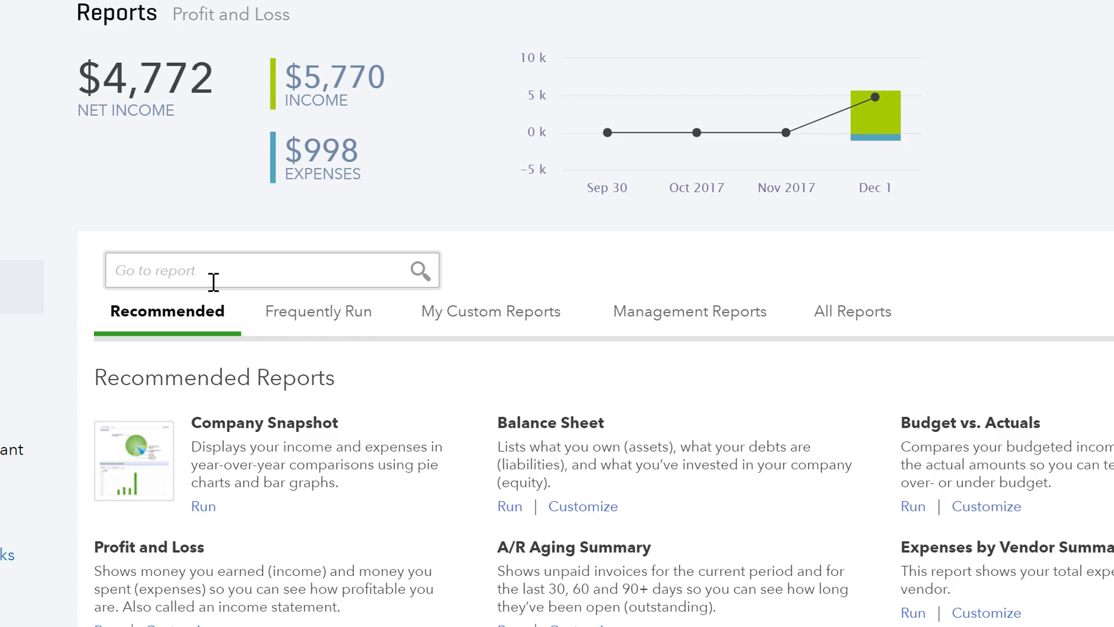
left_click(214, 282)
type("sales")
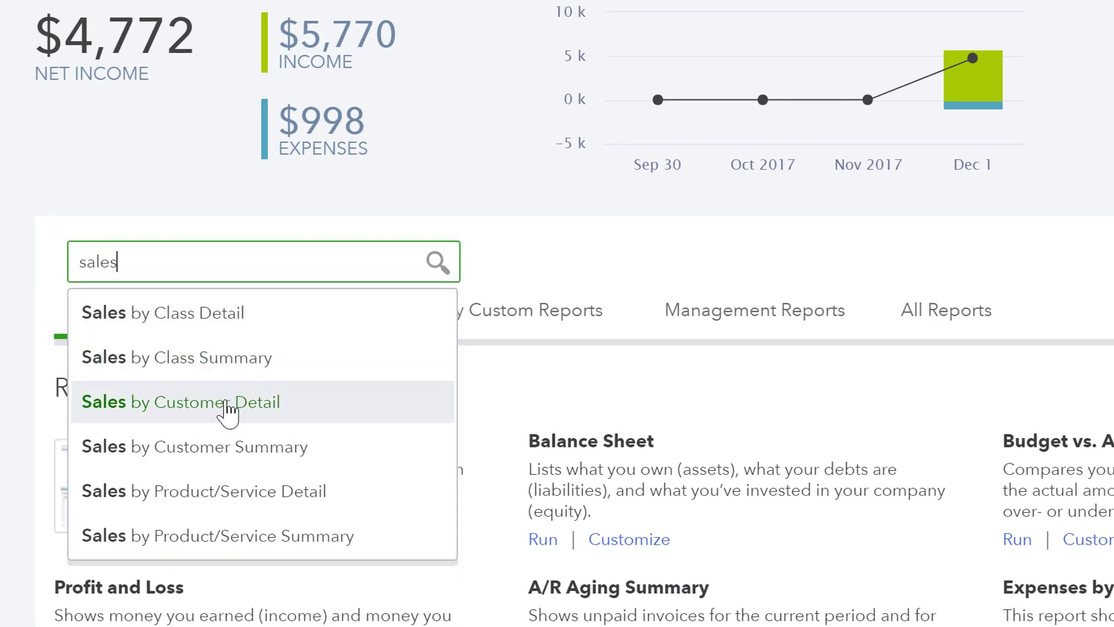
left_click(226, 406)
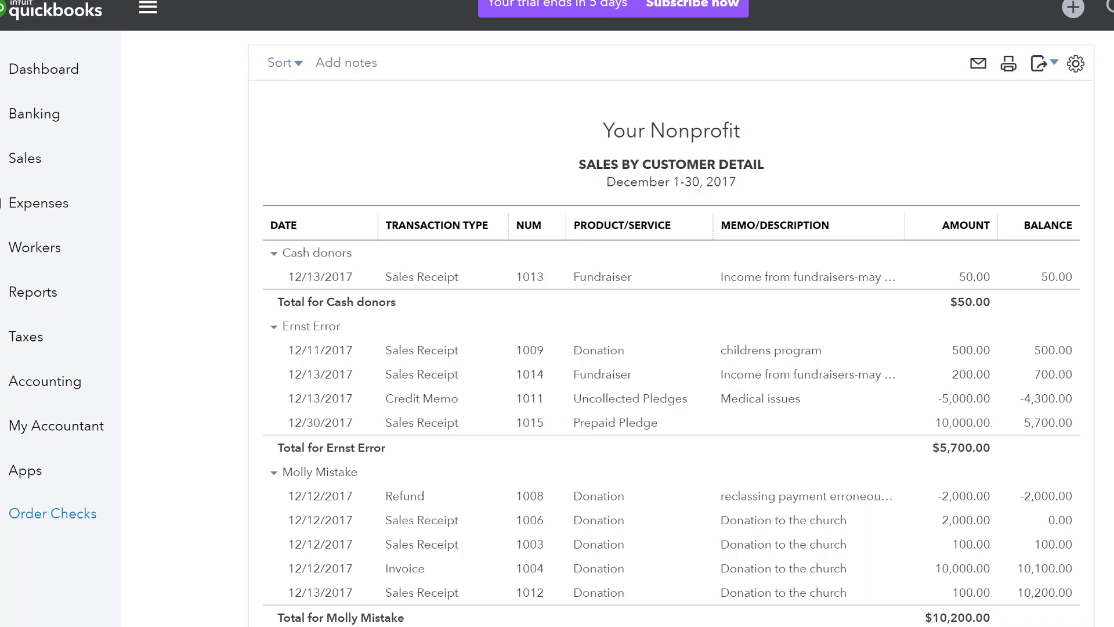
left_click(38, 312)
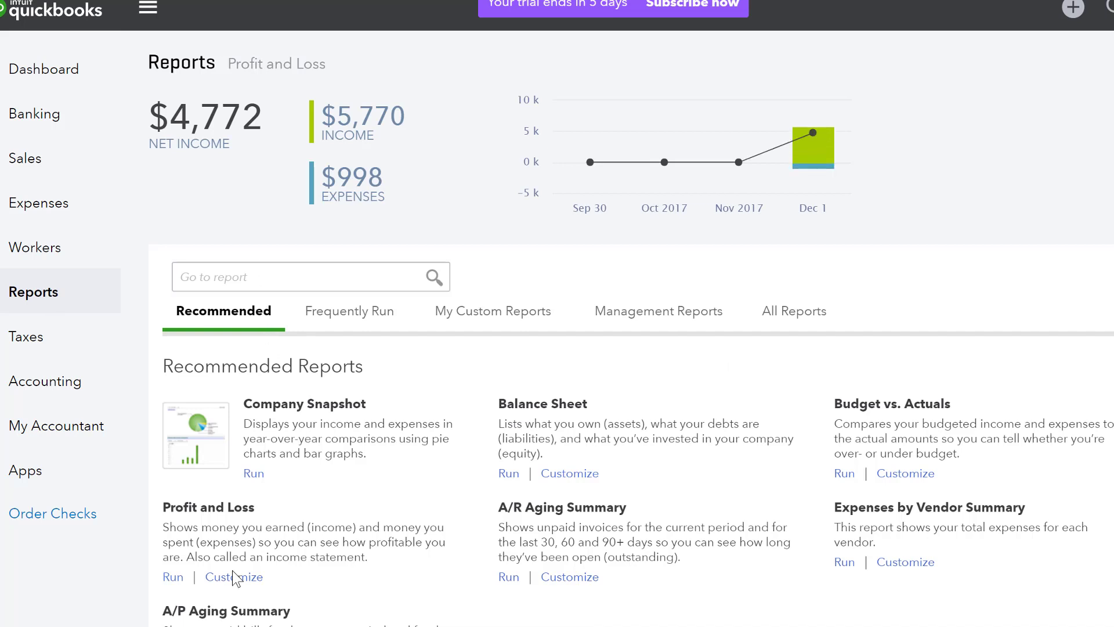
- Rerun Profit and Loss on a cash basis and drill into the $2,600.00 4100 Pledges/Offerings amount
left_click(173, 577)
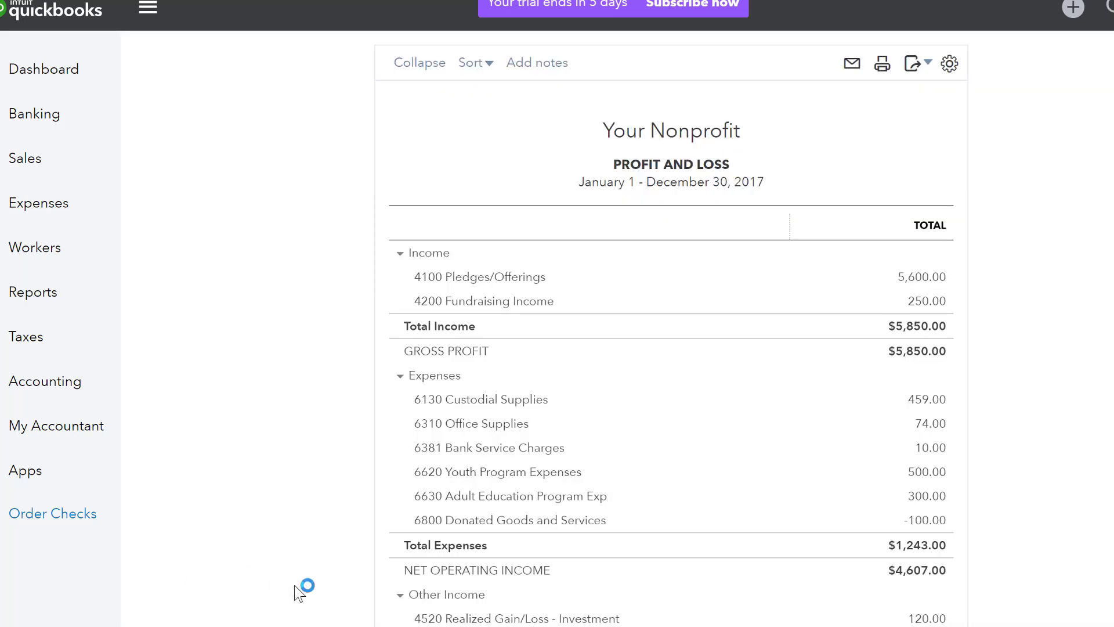
scroll(465, 426, "up", 3)
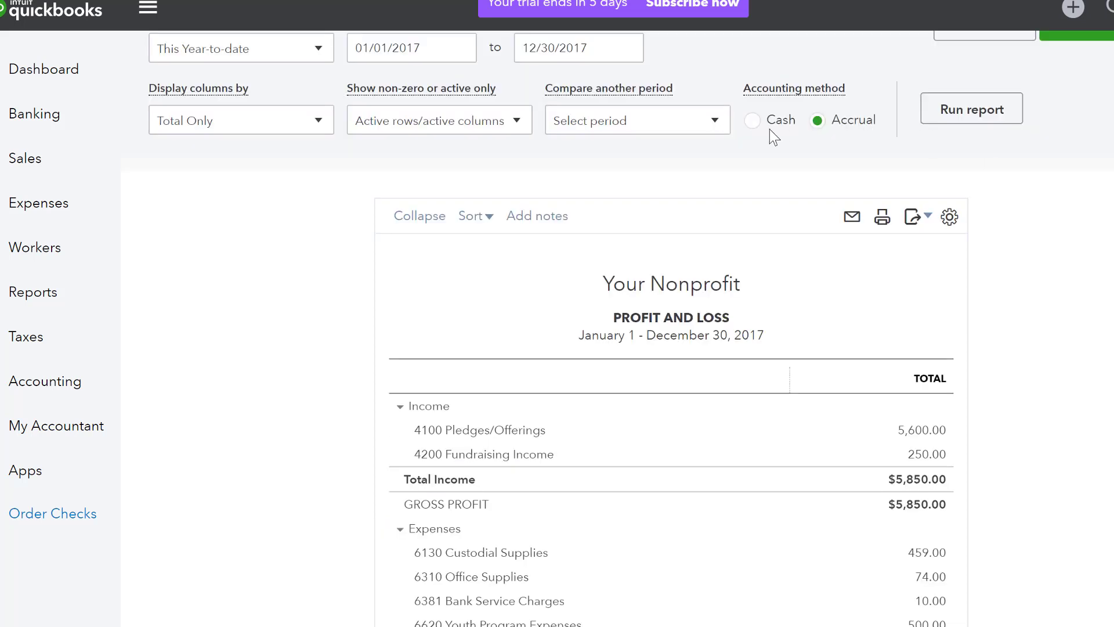
left_click(753, 122)
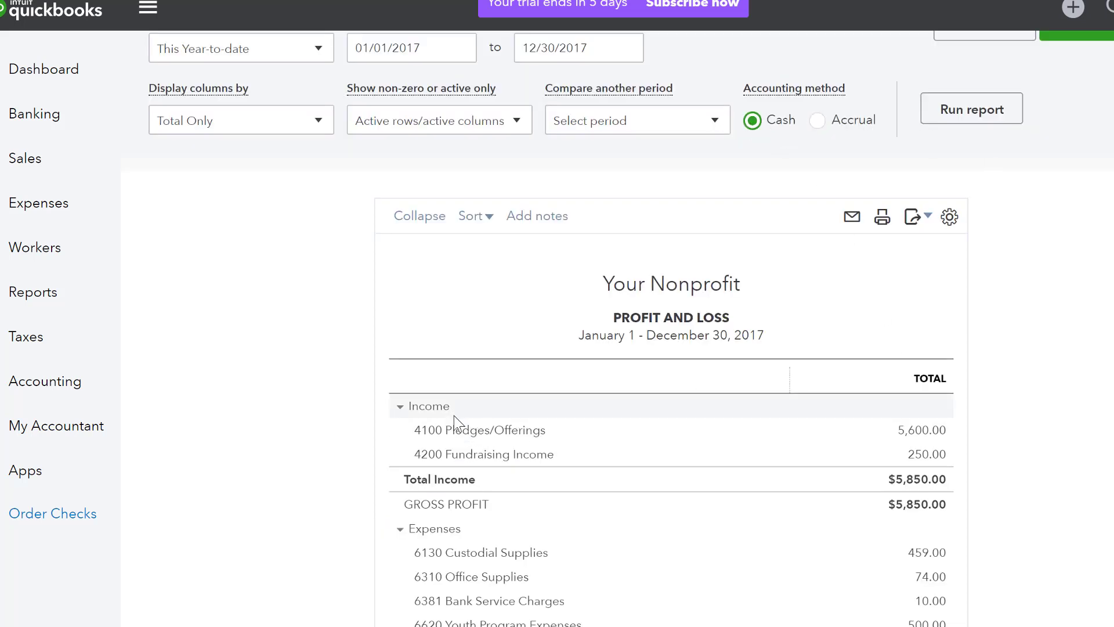
left_click(976, 125)
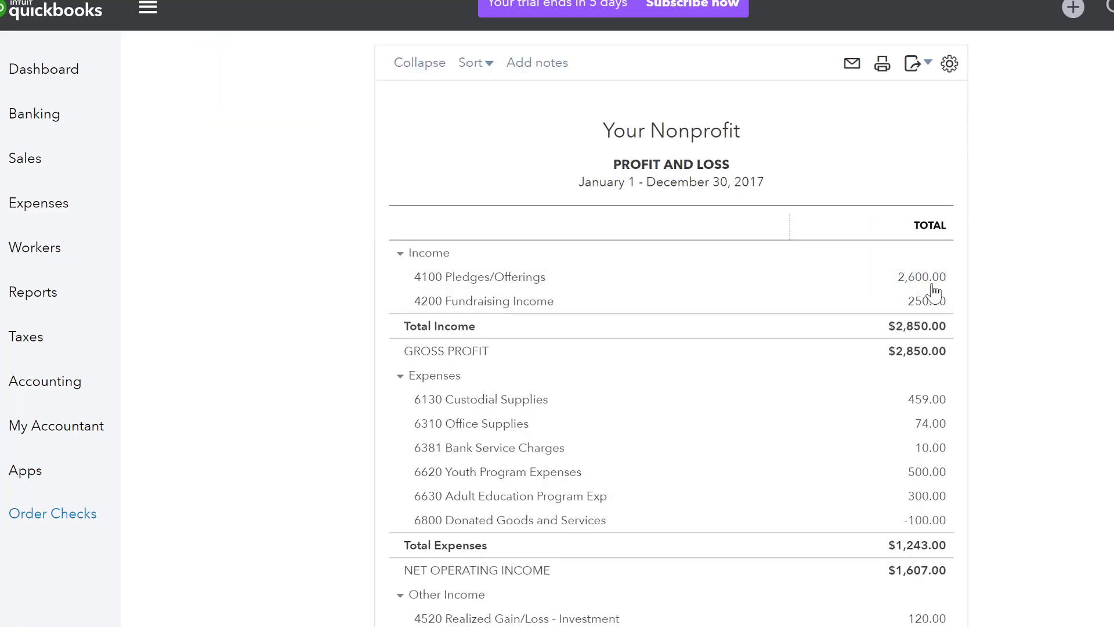
left_click(923, 279)
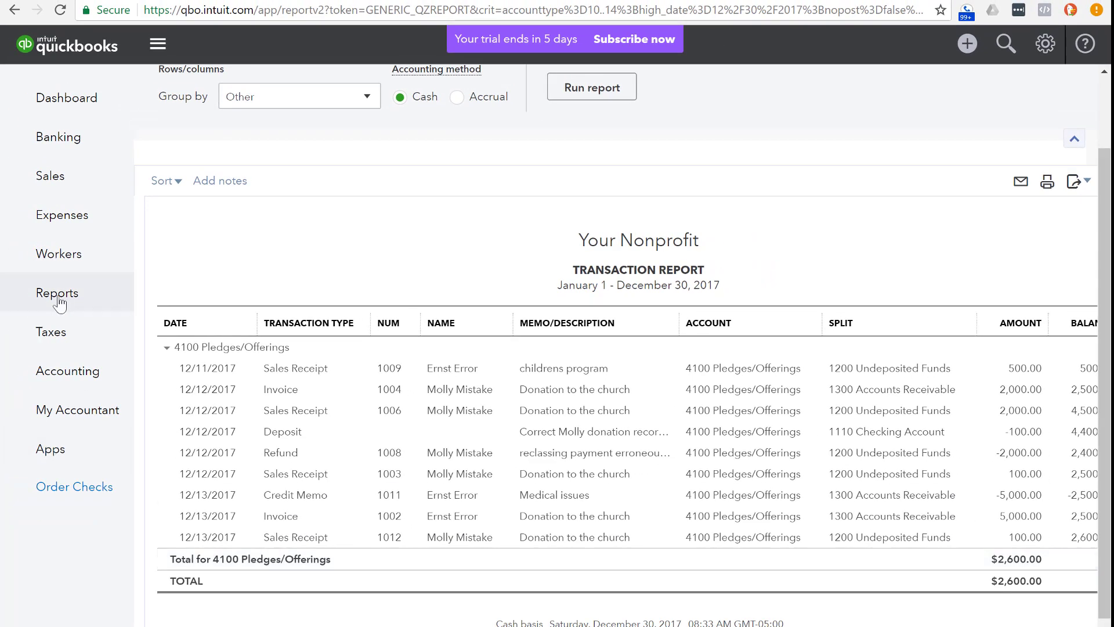
- Run the Balance Sheet to see the 10,000.00 prepaid pledge liability, then go to Sales
left_click(58, 300)
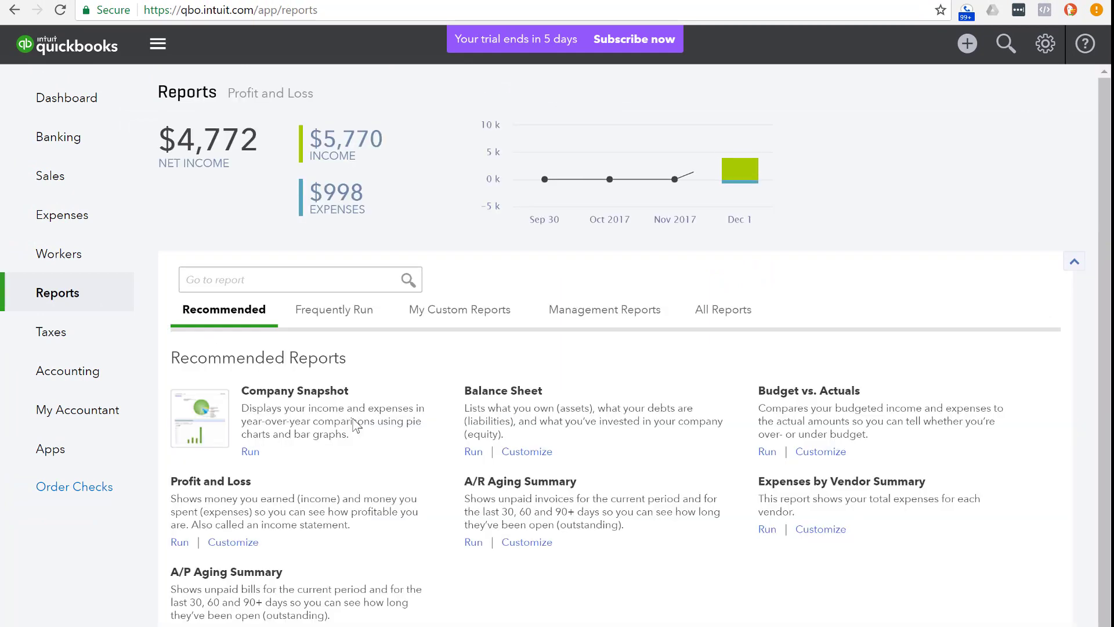
left_click(475, 452)
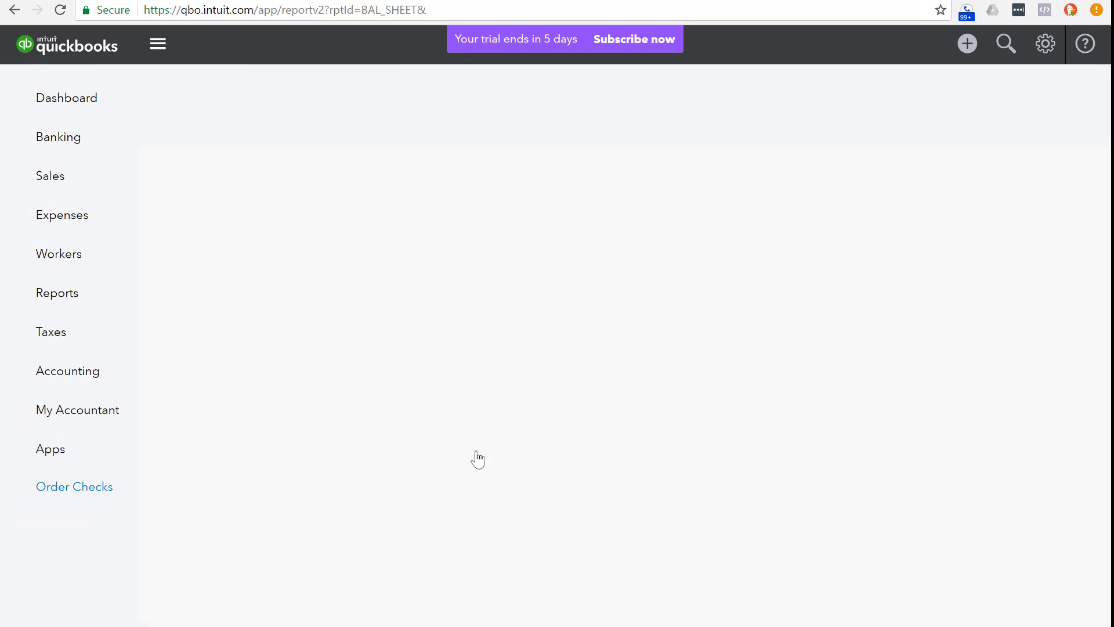
scroll(477, 458, "down", 10)
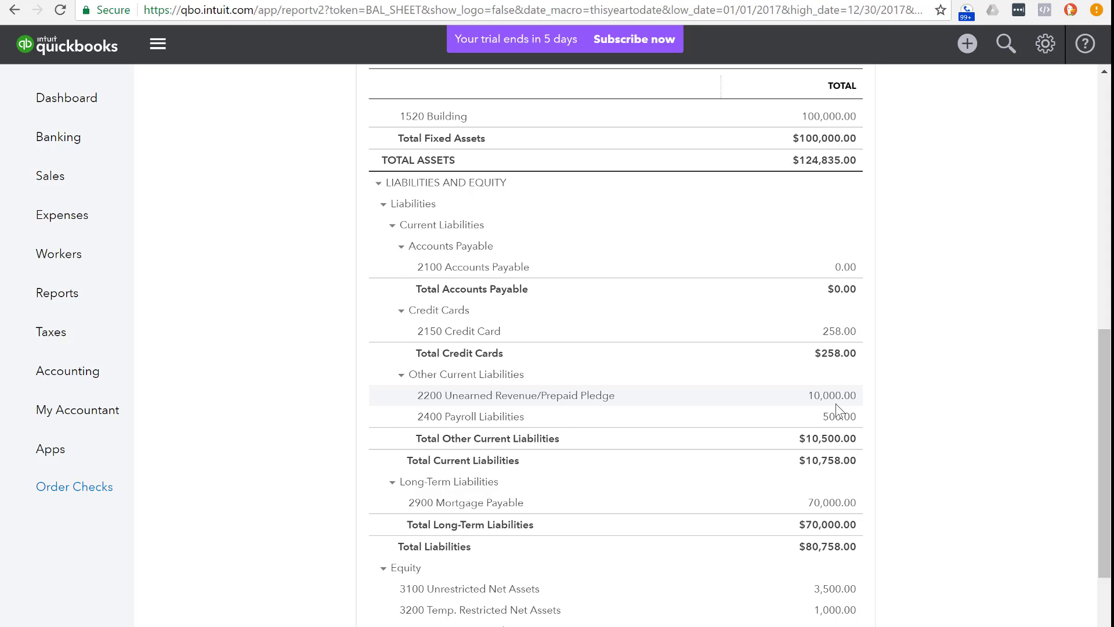
left_click(74, 191)
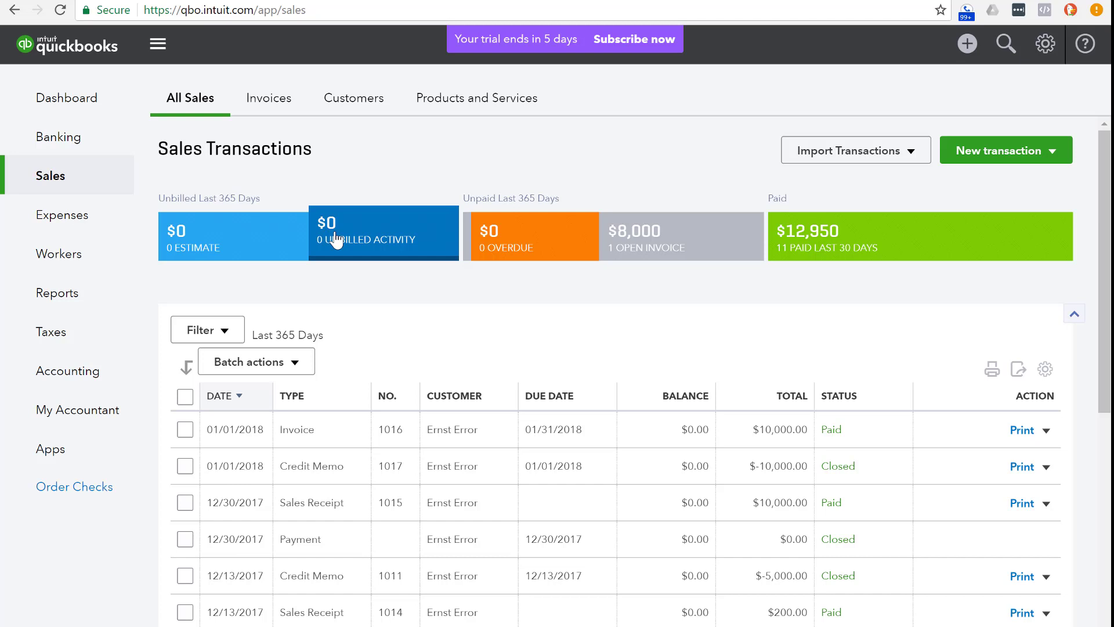
- Inspect invoice 1016's 10,000.00 Pledge Offering line and close it unchanged
left_click(277, 108)
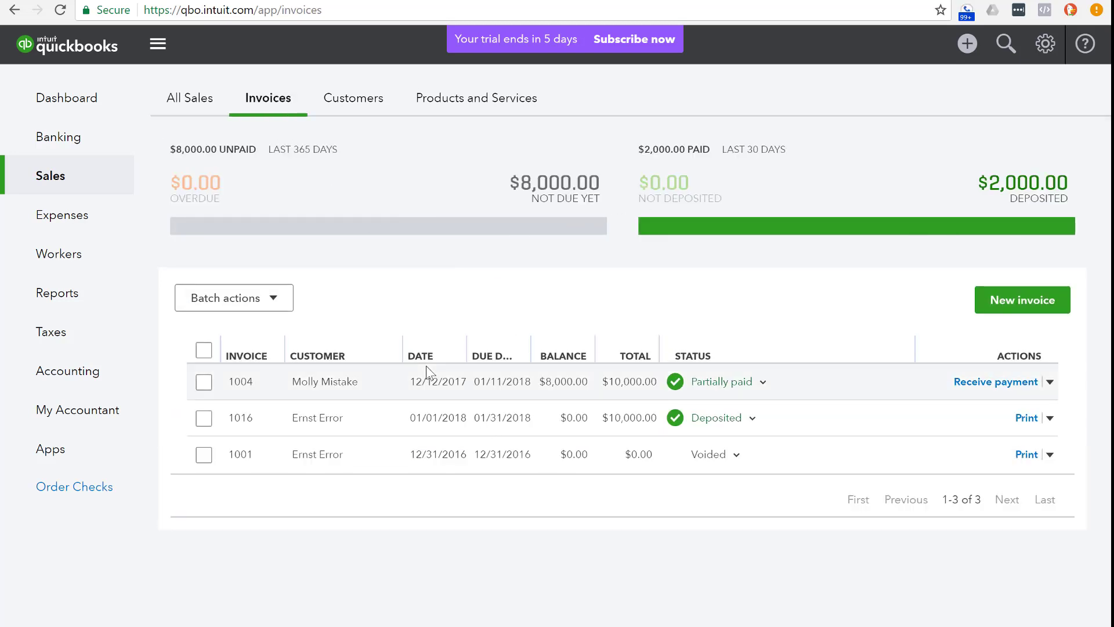
left_click(300, 432)
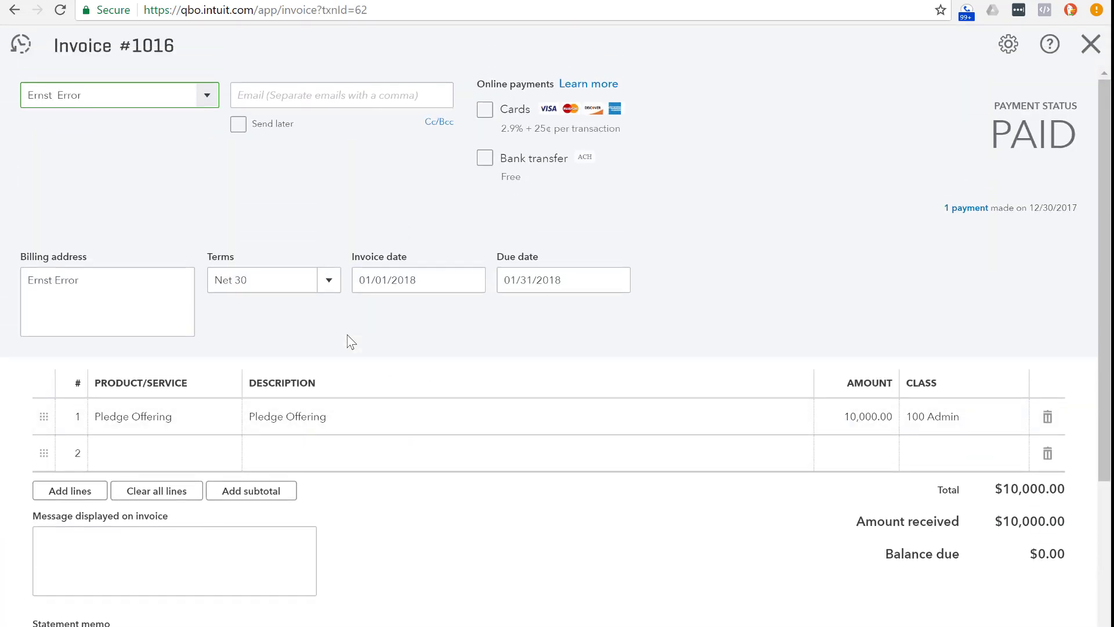
left_click(226, 433)
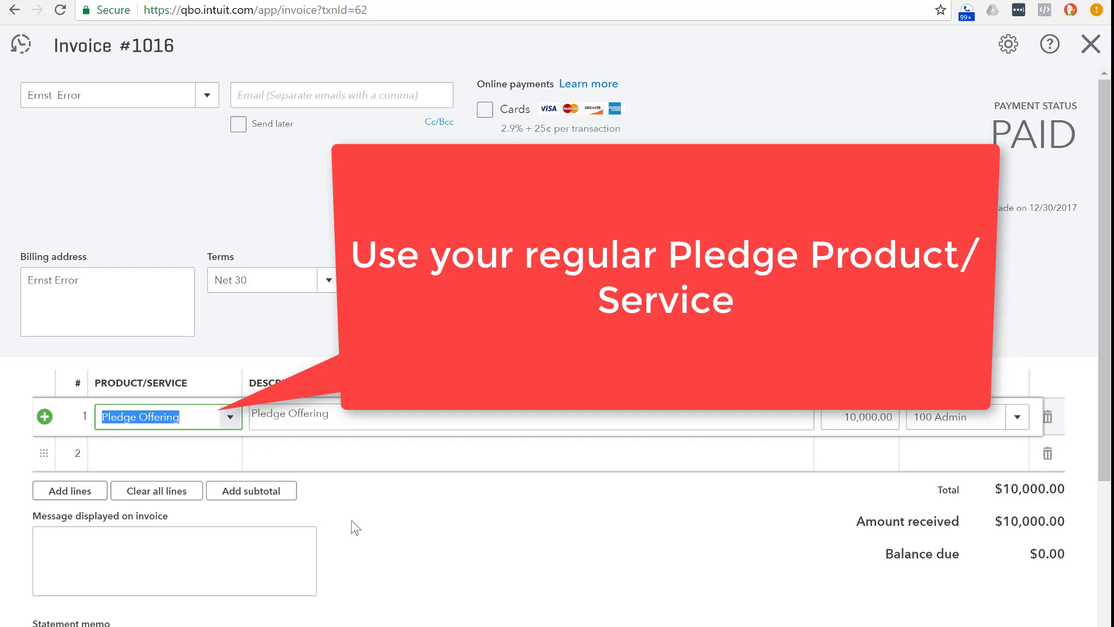
left_click(347, 512)
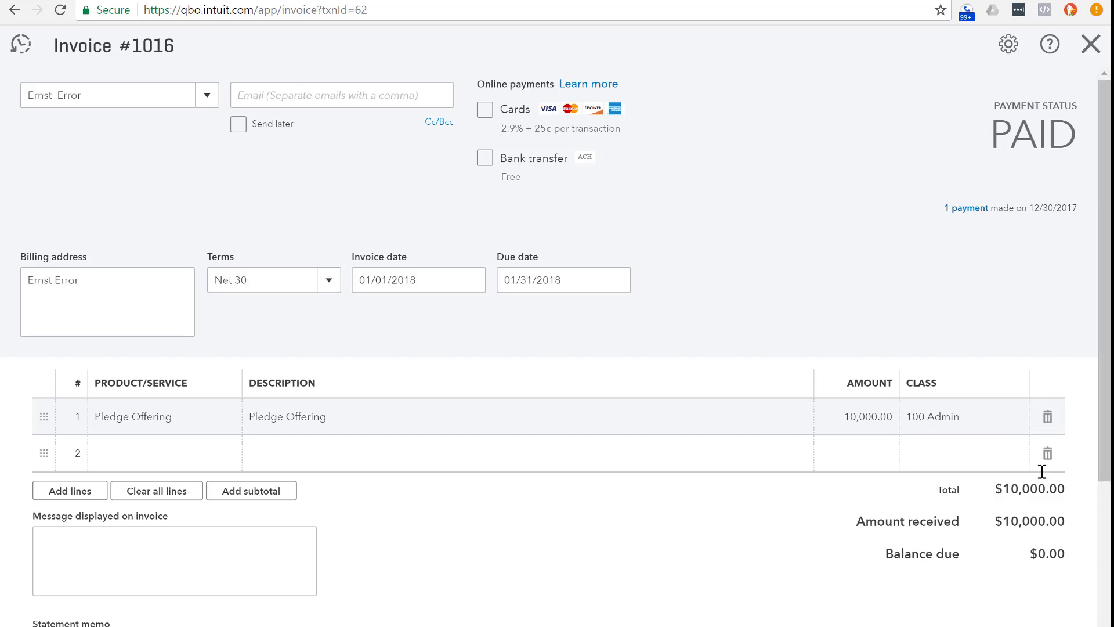
left_click(1091, 51)
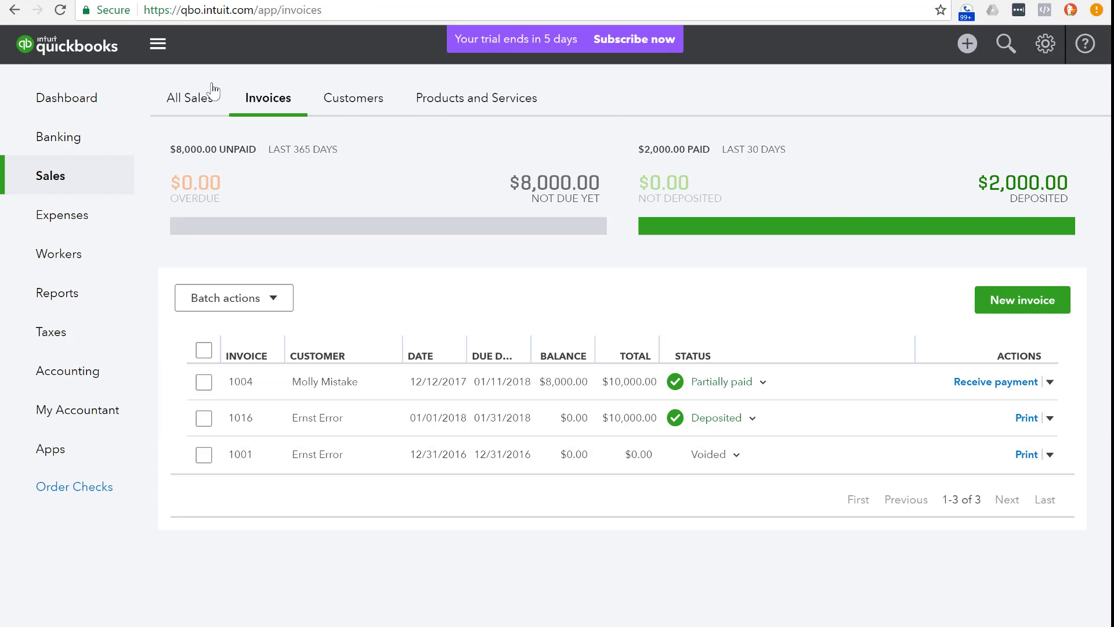
- Start a new credit memo dated 01/01/2018
left_click(965, 45)
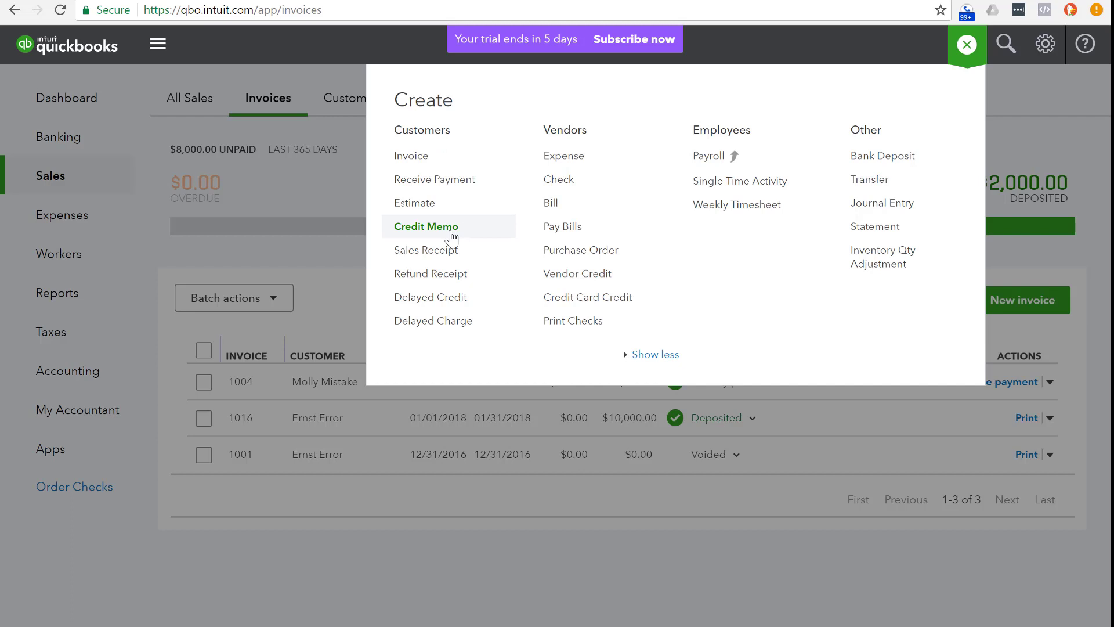
left_click(451, 232)
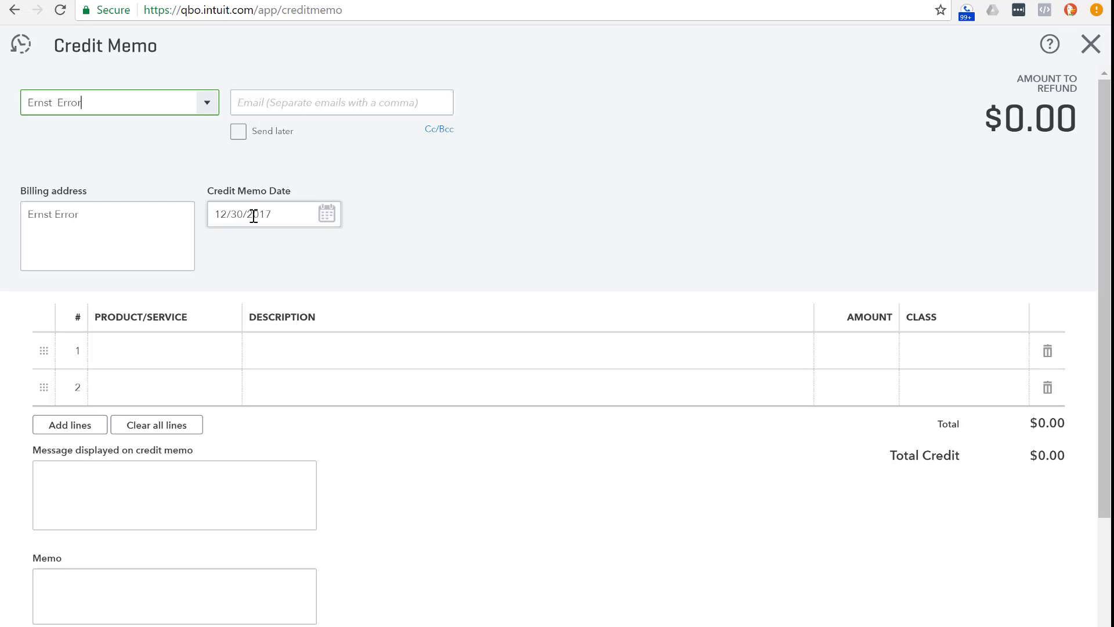
left_click(326, 215)
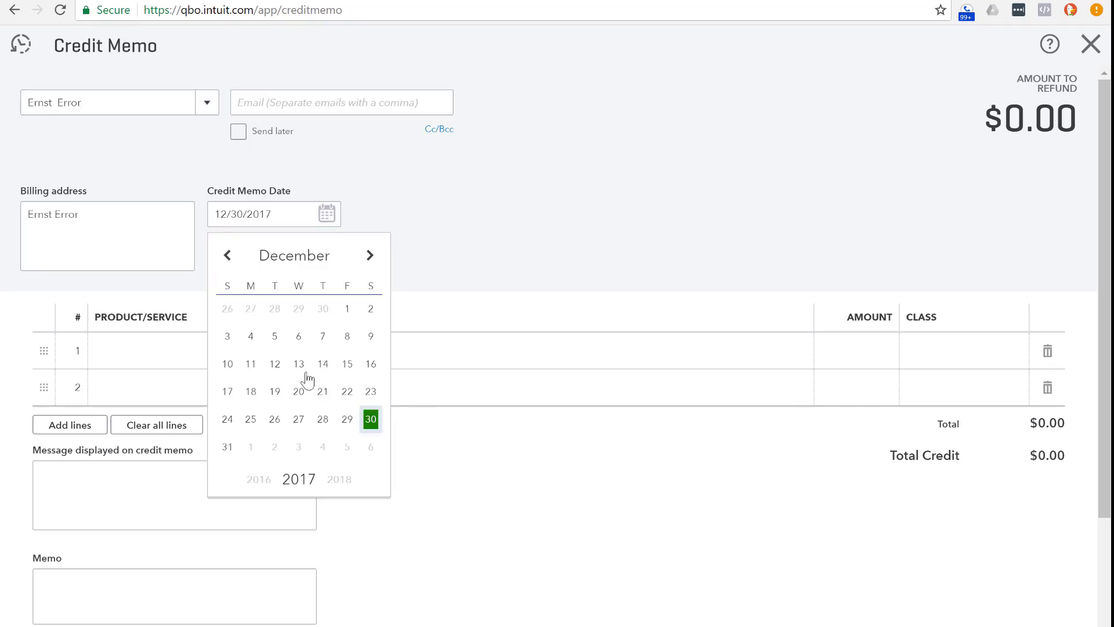
left_click(251, 448)
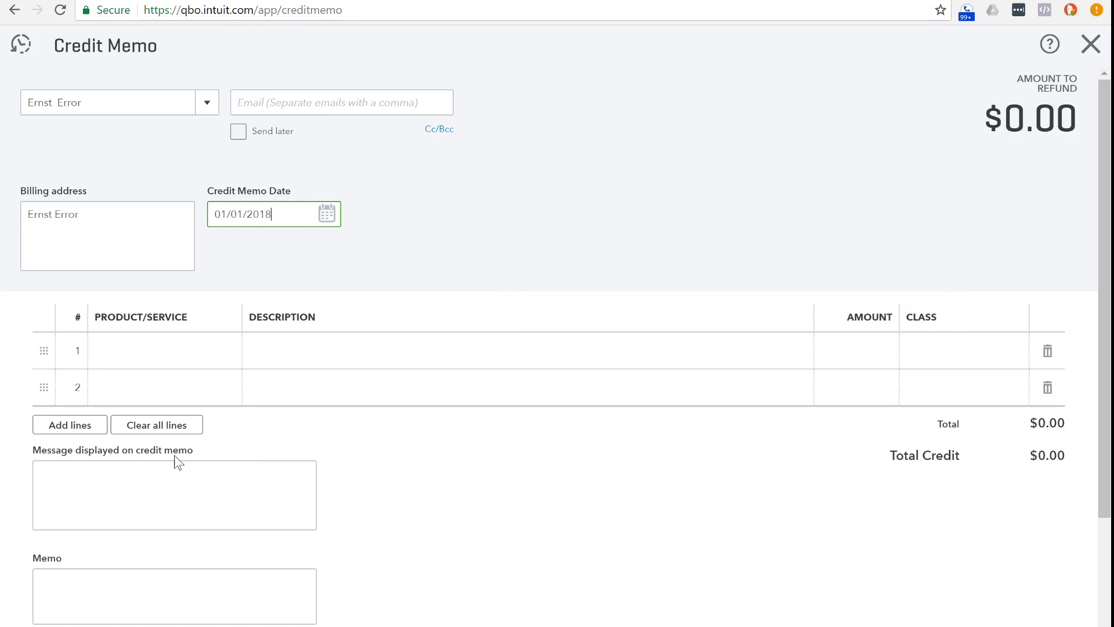
- Add a Prepaid Pledge line 'Allocated previous year pledge payment', 10,000, class 100 Admin
left_click(200, 358)
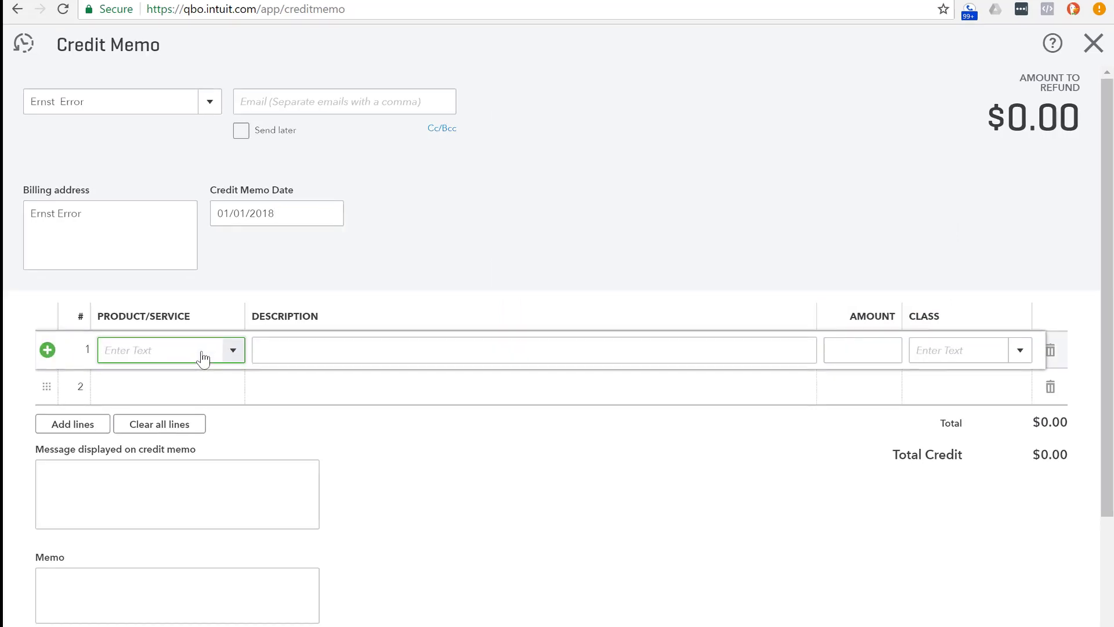
type("Prepaid Pledge")
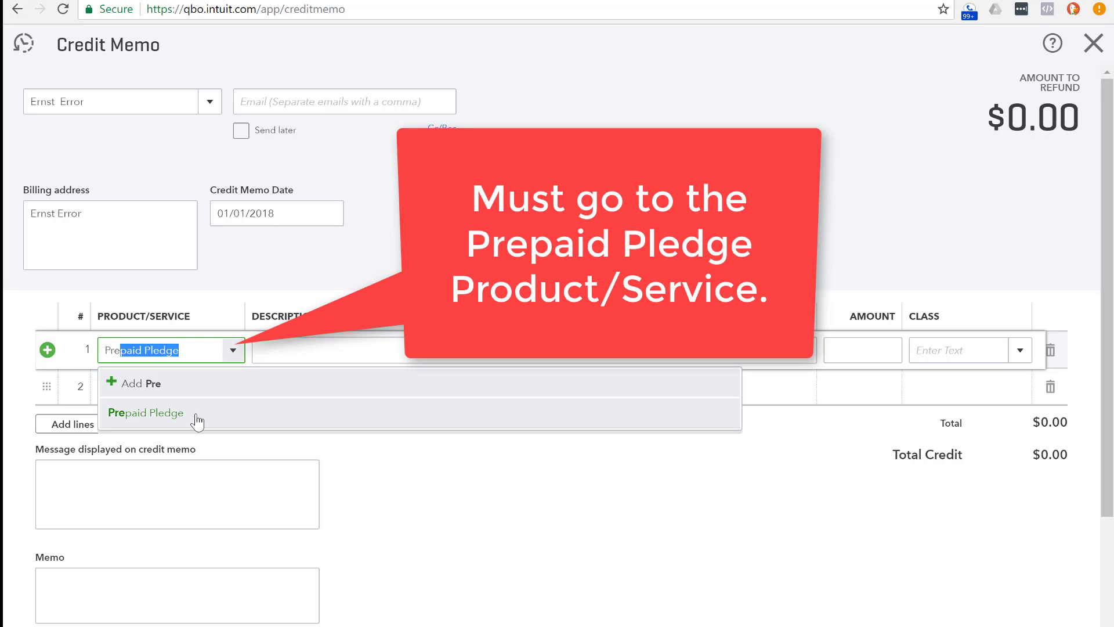
left_click(196, 413)
left_click(308, 343)
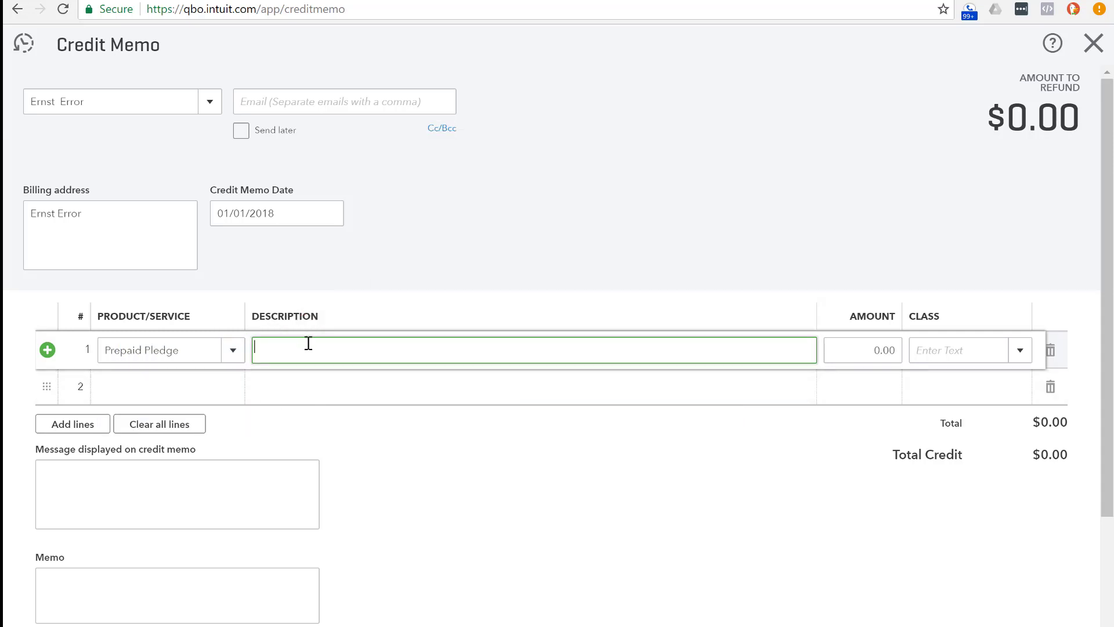
type("Allocated previous year pledge payment")
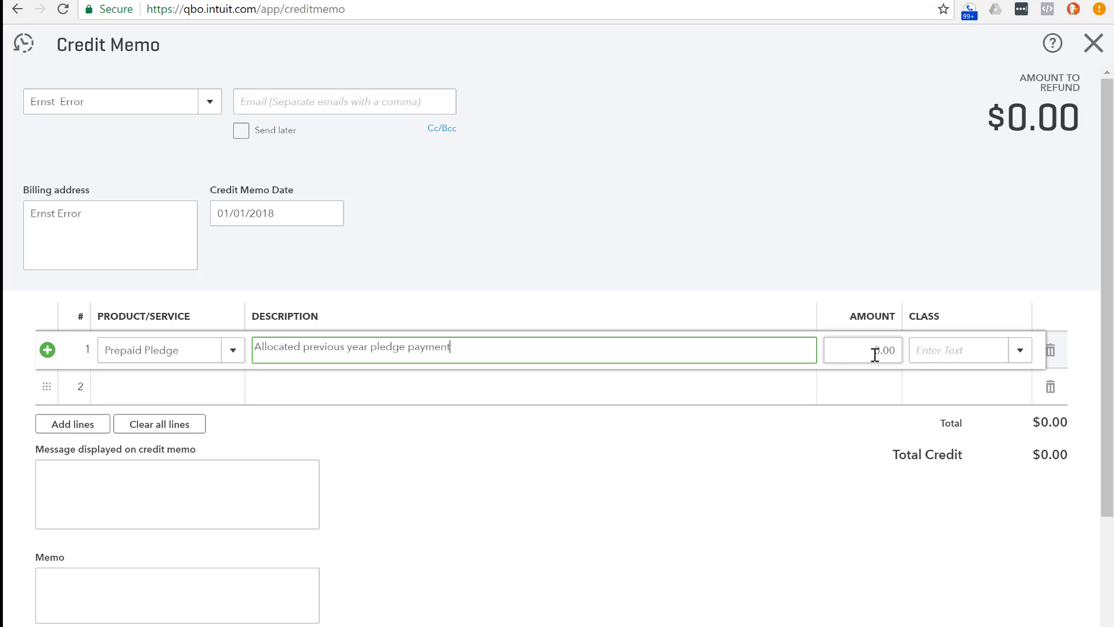
left_click(894, 353)
type("10,000")
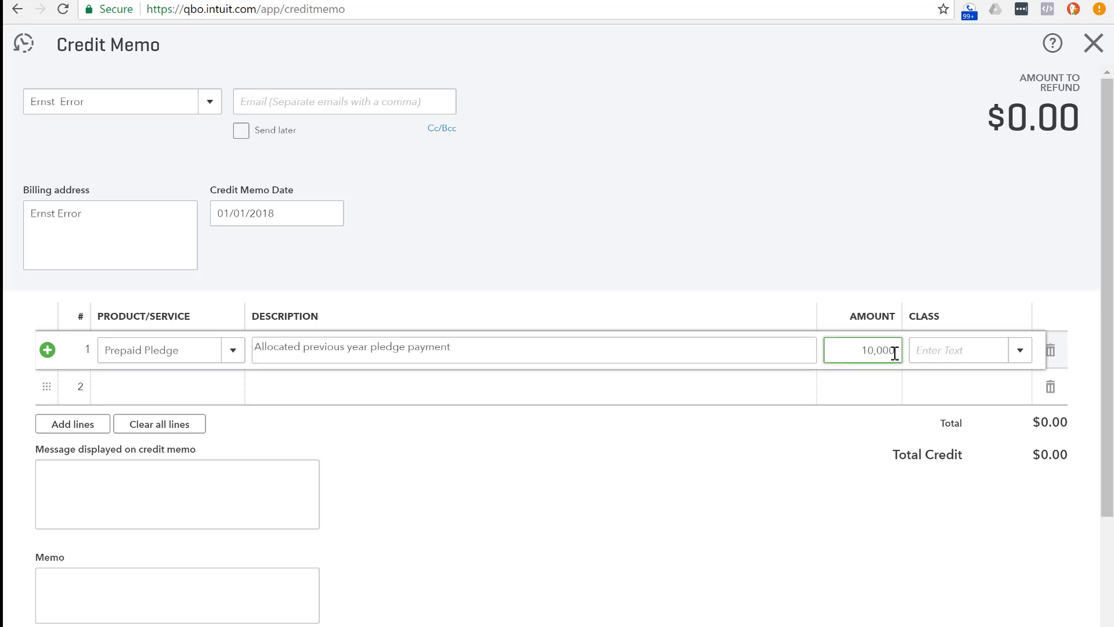
key("Tab")
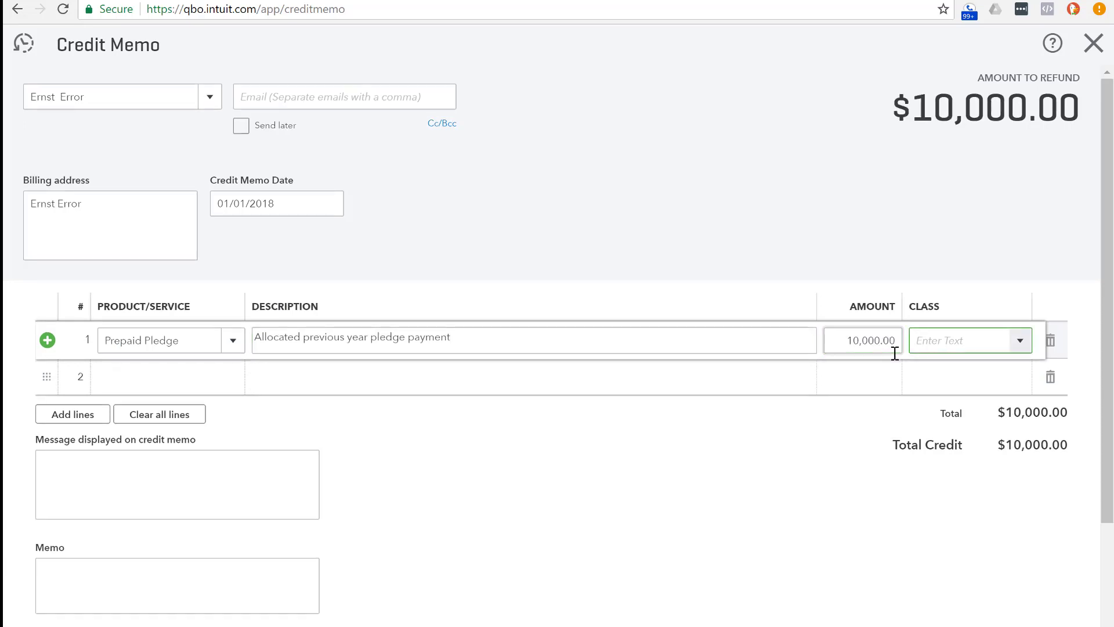
type("100 Admin")
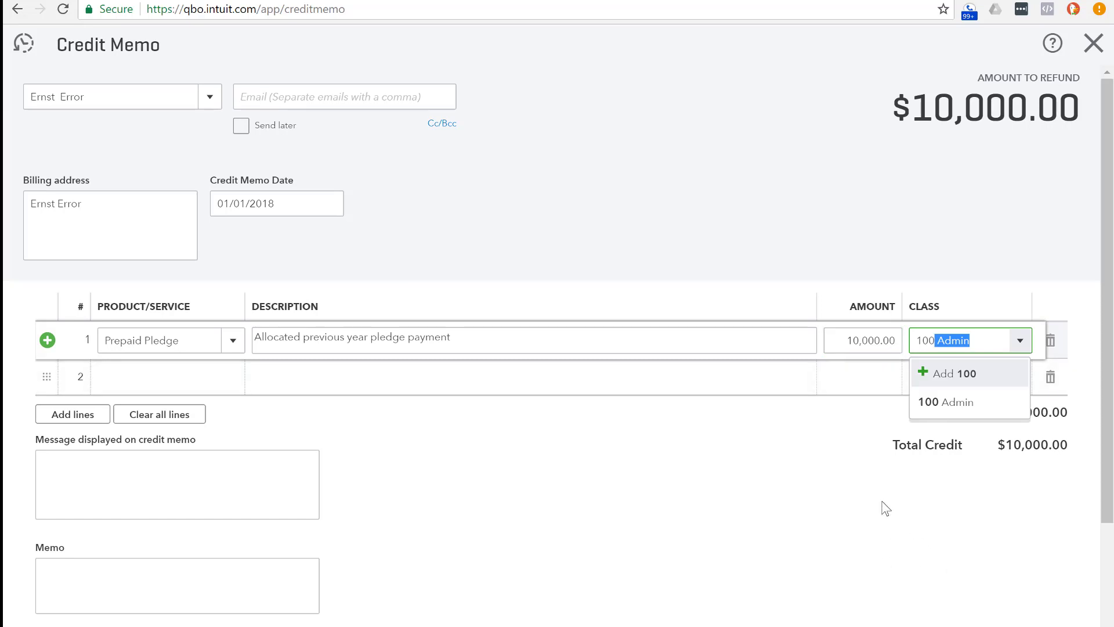
left_click(882, 506)
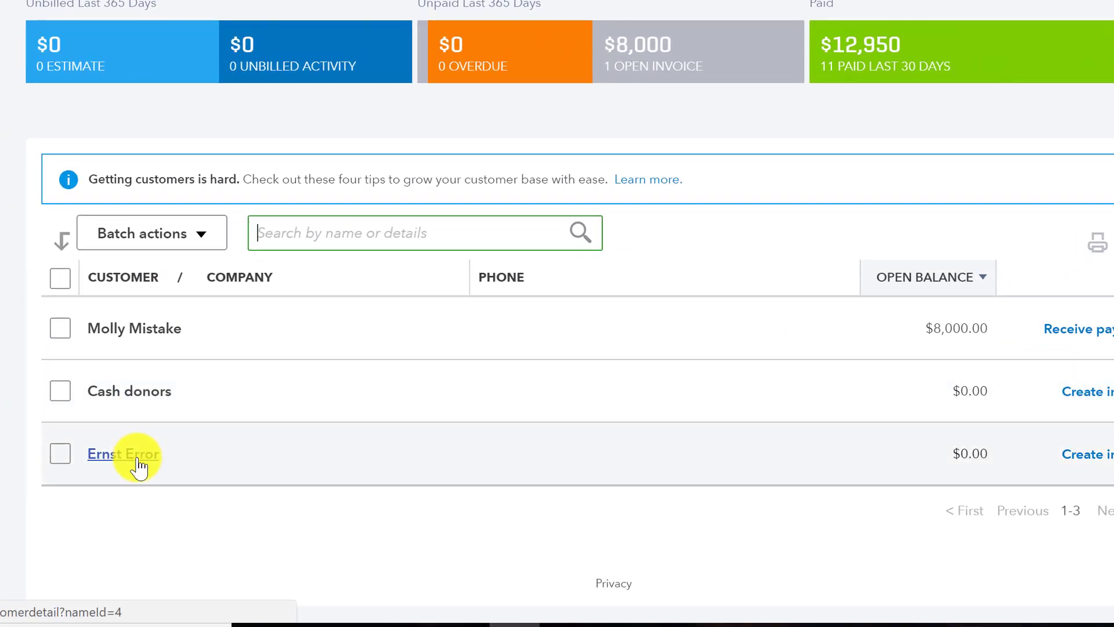
- Check the pledging donor's $0.00 open balance in the Customers list, then return to Reports
left_click(994, 456)
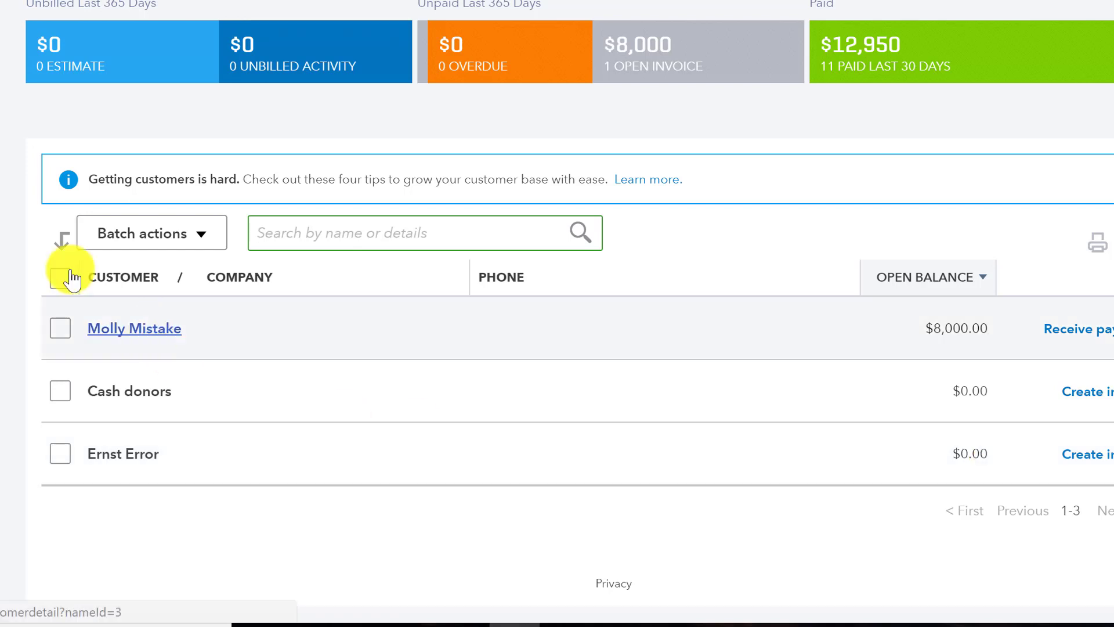
left_click(1, 273)
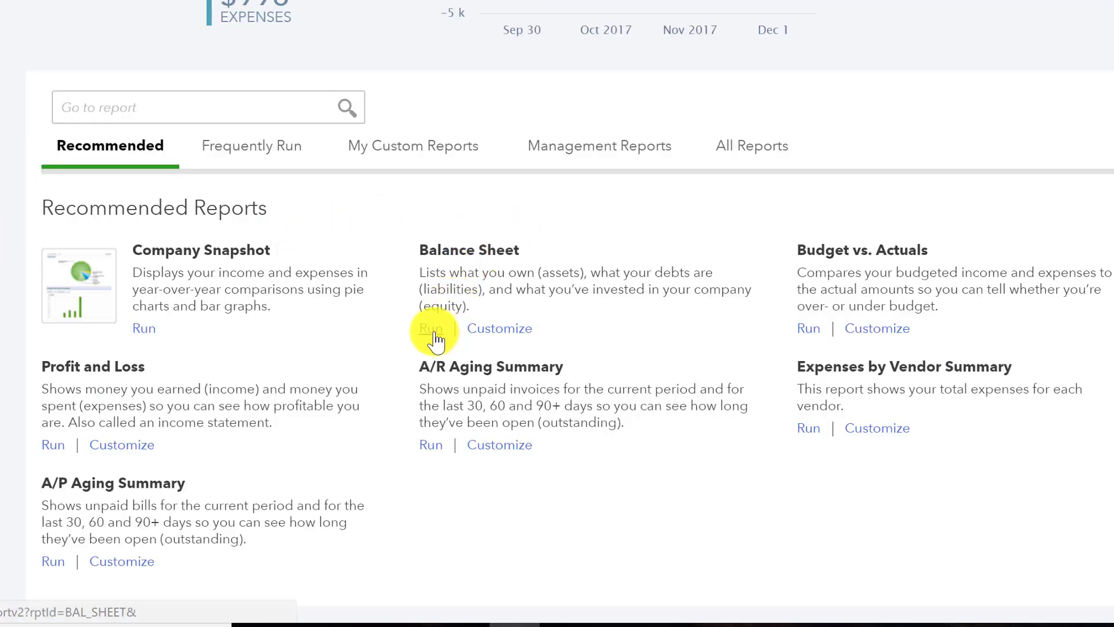
- Run the Balance Sheet, adjust its start date, and confirm 2200 Unearned Revenue/Prepaid Pledge is 0.00
left_click(438, 330)
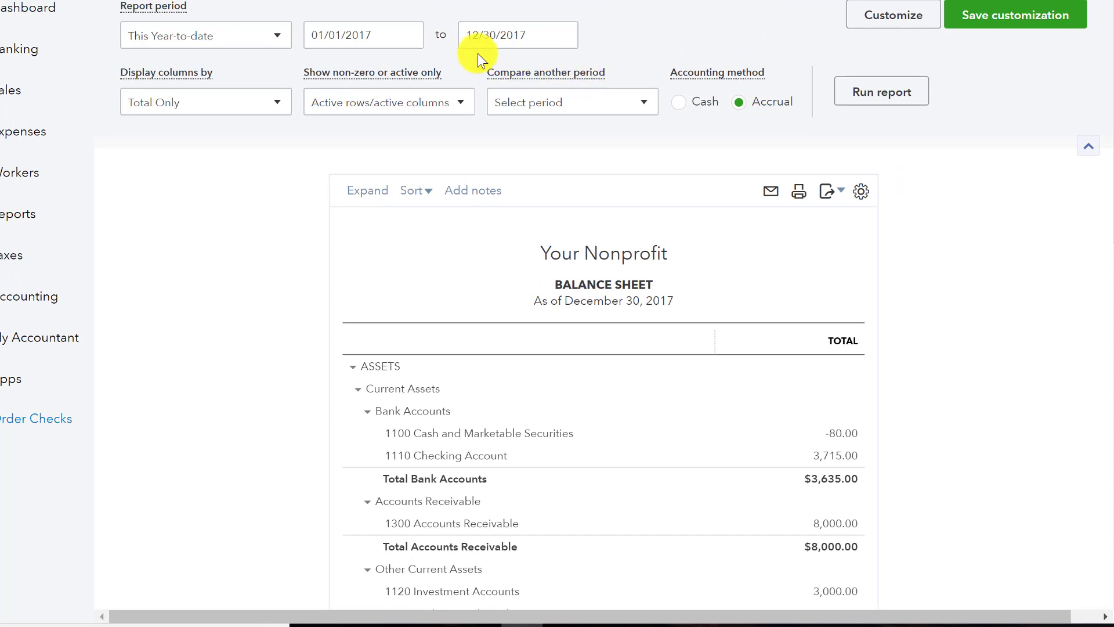
left_click(390, 31)
left_click(393, 37)
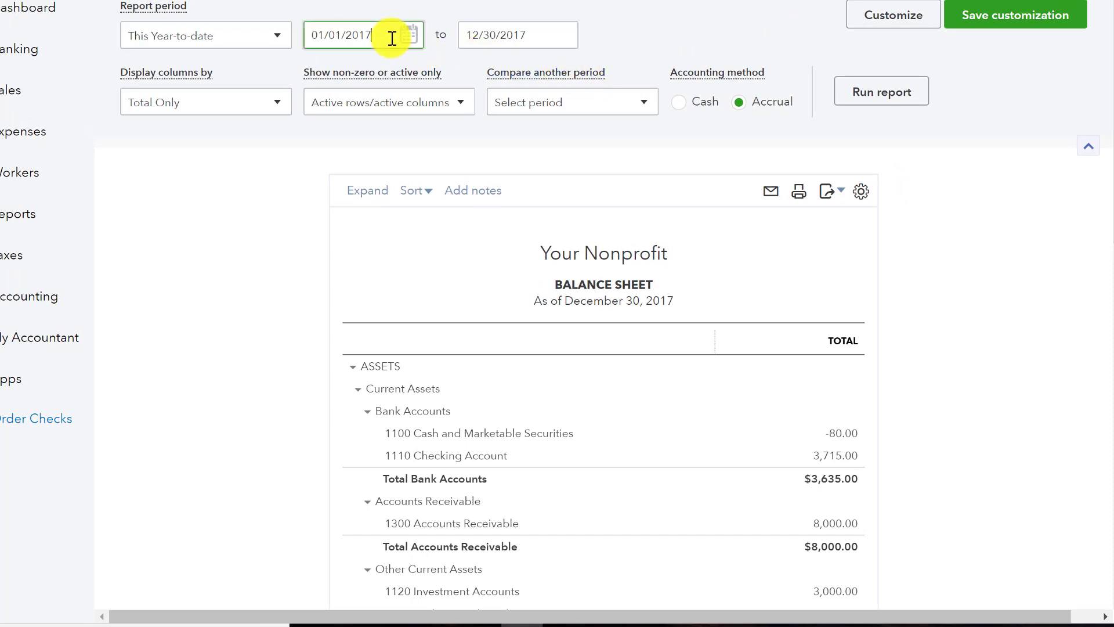
type("7")
scroll(1097, 510, "down", 10)
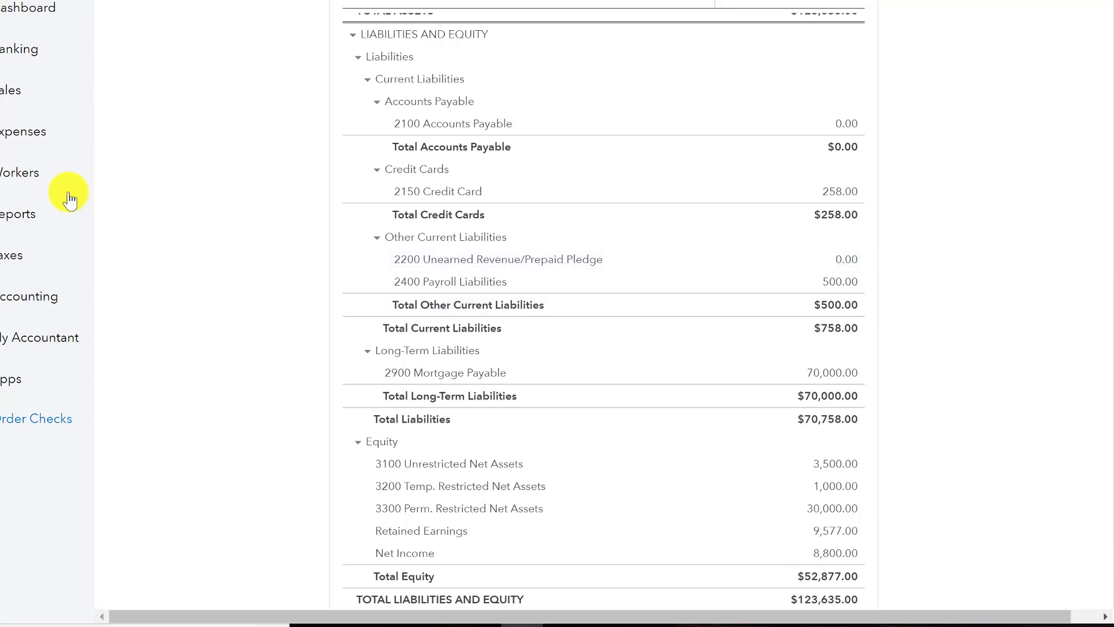
- From Reports, drill into the 12,300.00 on 4120 Pledges Income in the 2018 Profit and Loss
left_click(18, 228)
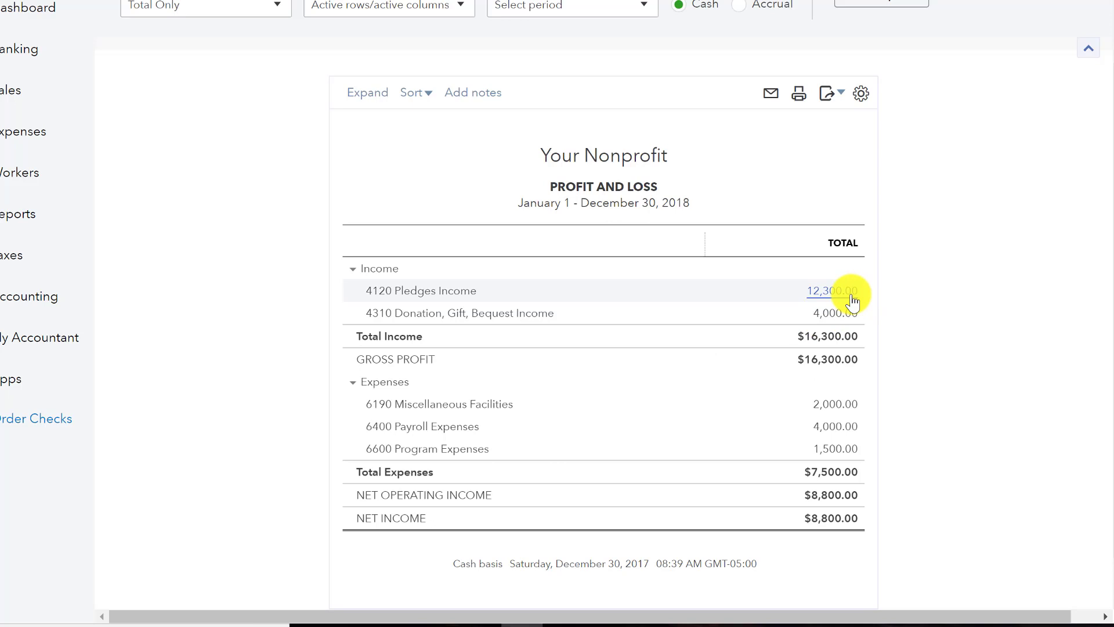
left_click(851, 292)
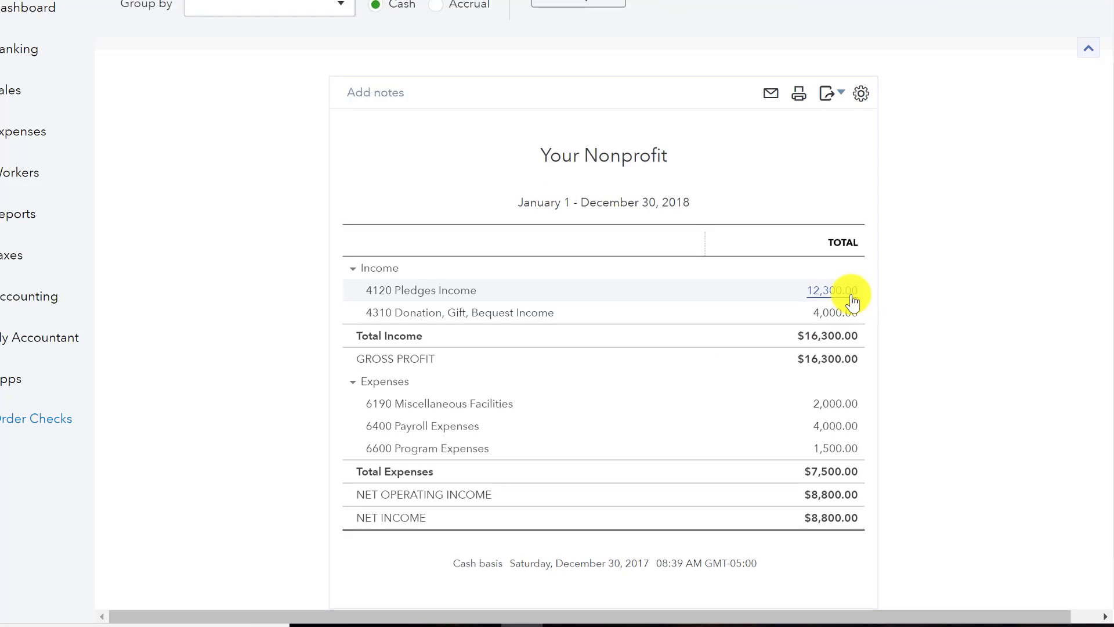